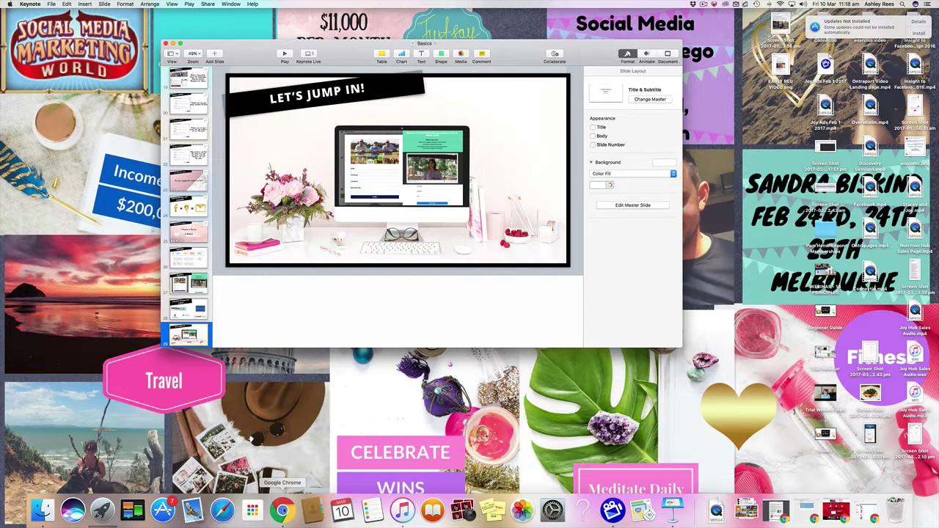
Switch to a new Google Chrome window and open facebook.com.
left_click(282, 510)
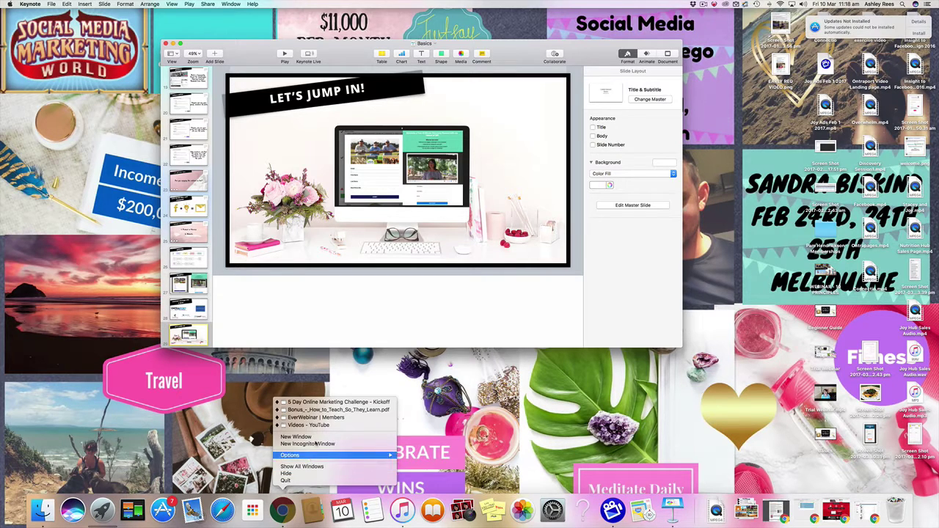
left_click(296, 437)
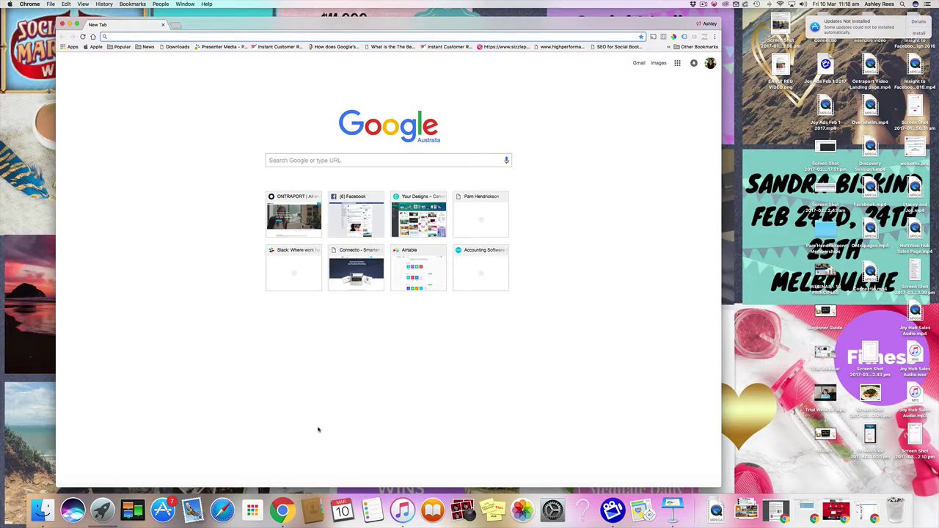
type("facebook.com")
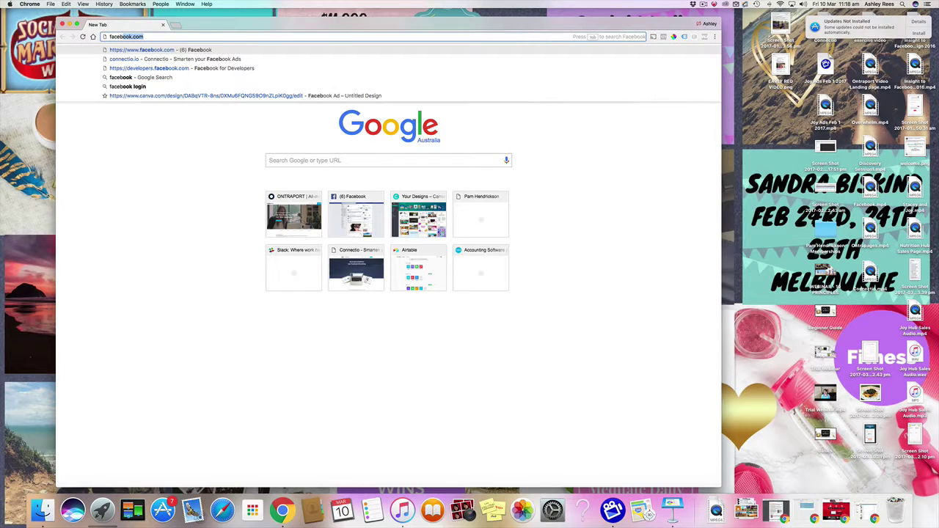
key("Return")
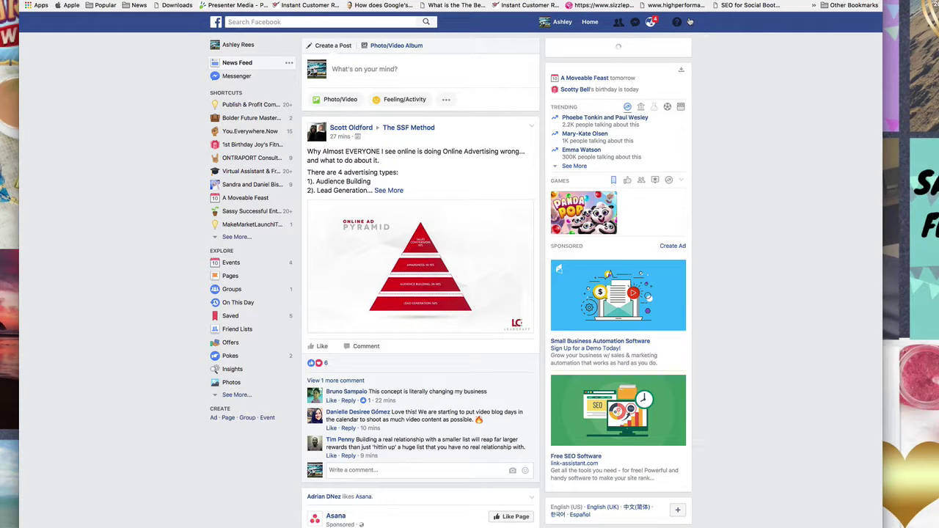
Log out, log in to the saved profile pictured holding a sign by entering the account password, and decline updating the stored password.
left_click(689, 24)
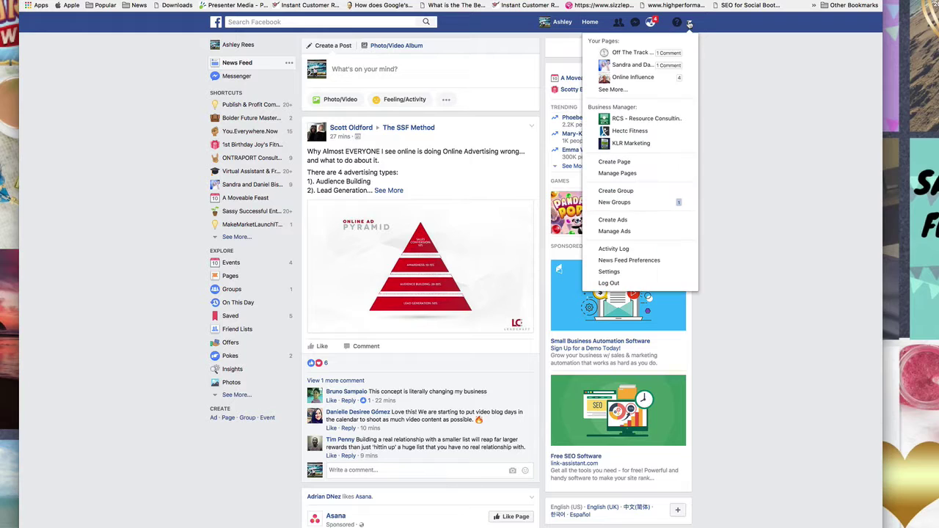
left_click(768, 235)
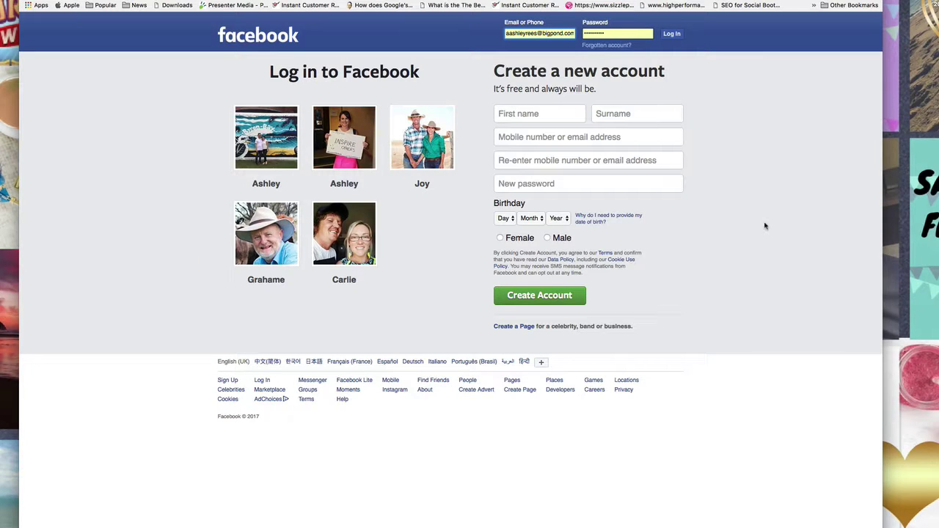
left_click(351, 144)
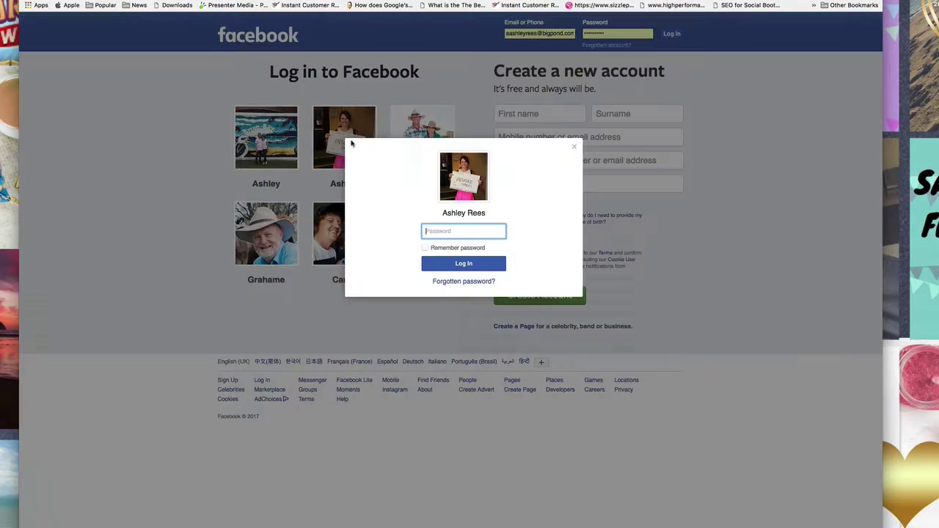
type("••••••••••")
key("Return")
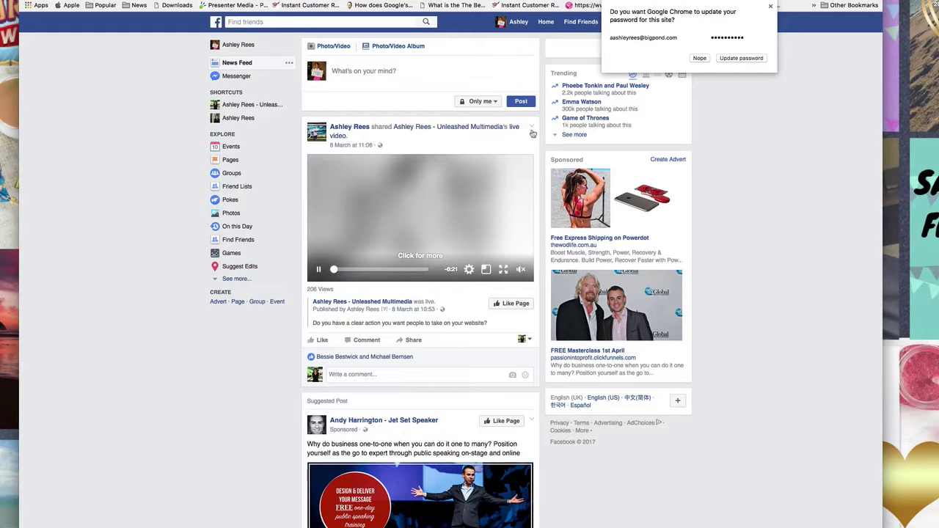
left_click(698, 59)
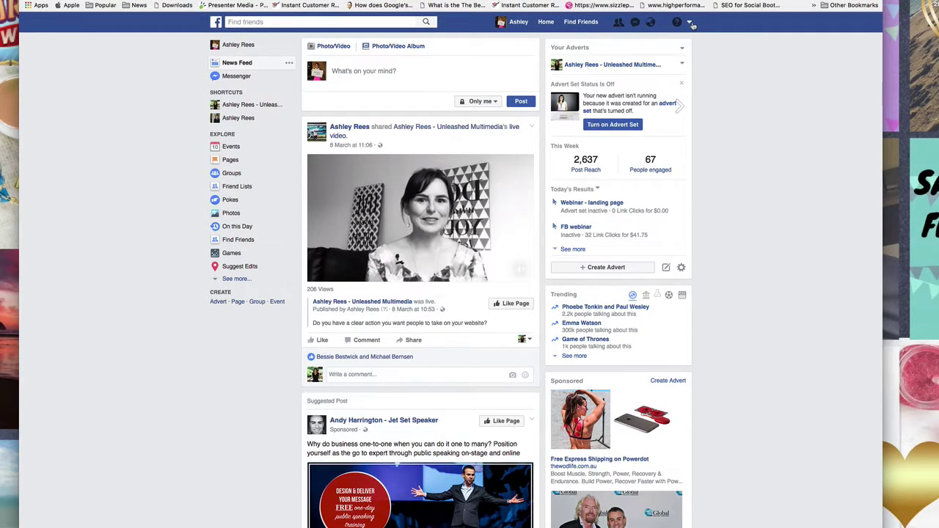
View the Page types offered for a new Page, and open the advert creation screen.
left_click(690, 23)
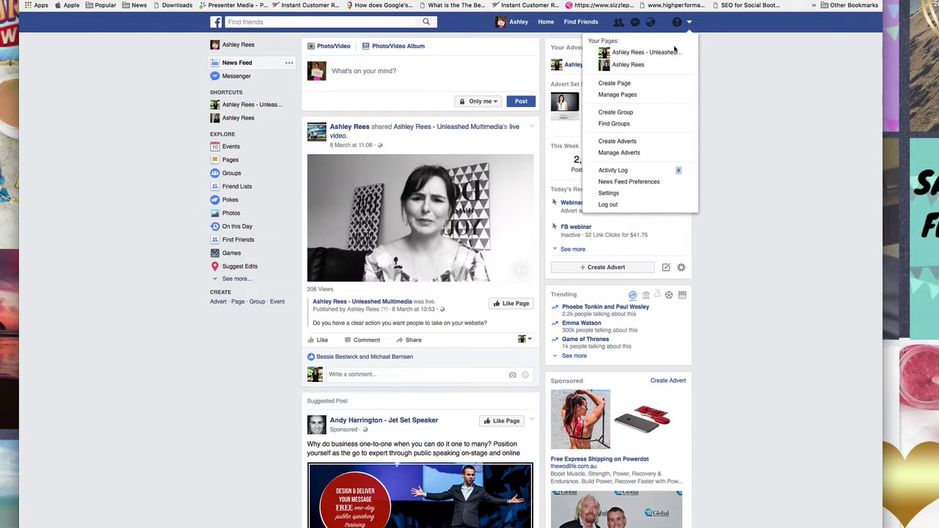
left_click(647, 87)
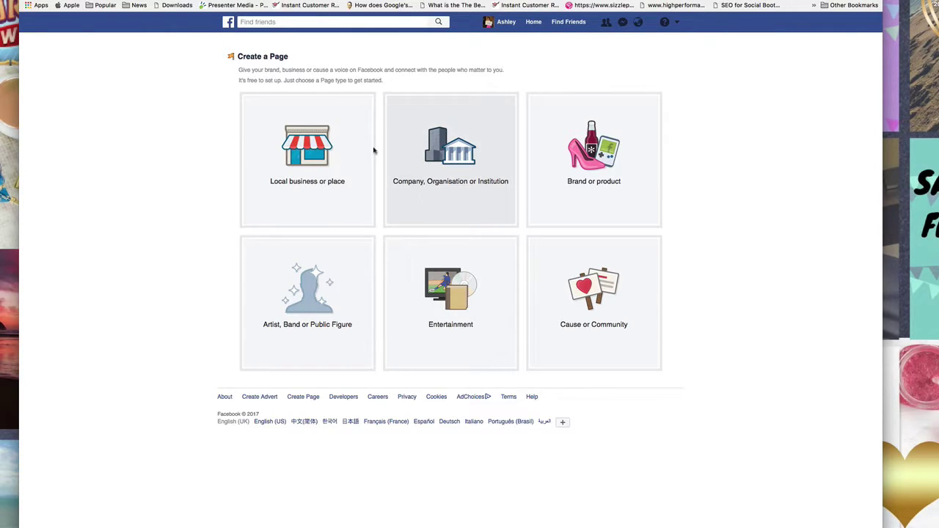
left_click(676, 24)
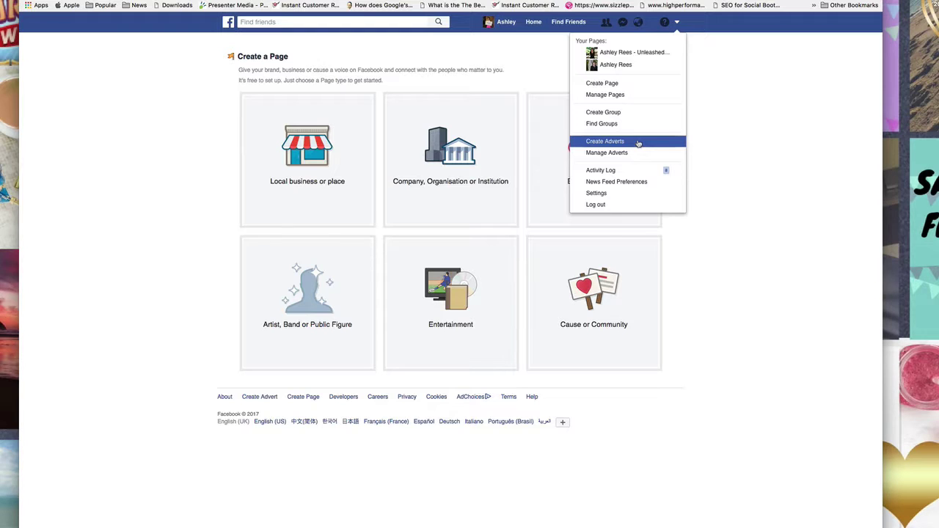
left_click(638, 144)
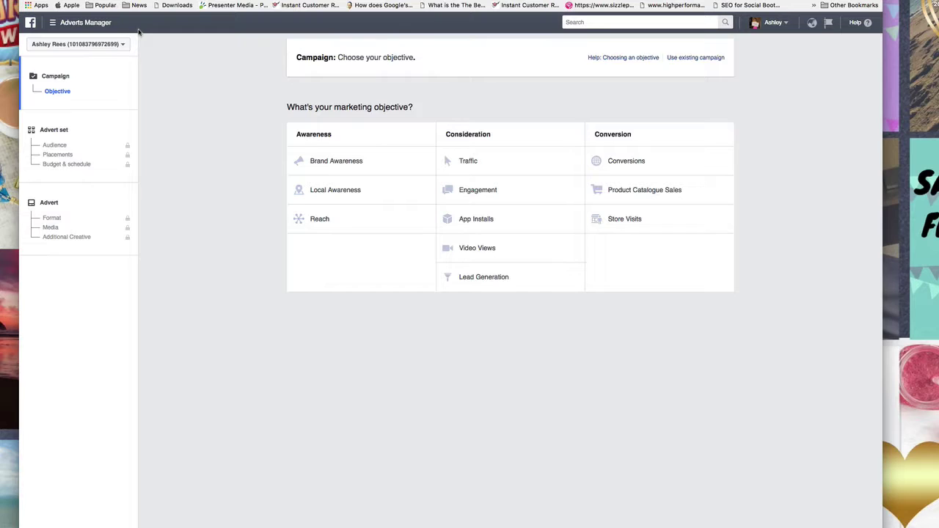
Open the Pixels tool among all advert tools and set up a pixel with the copy-and-paste code option.
left_click(59, 25)
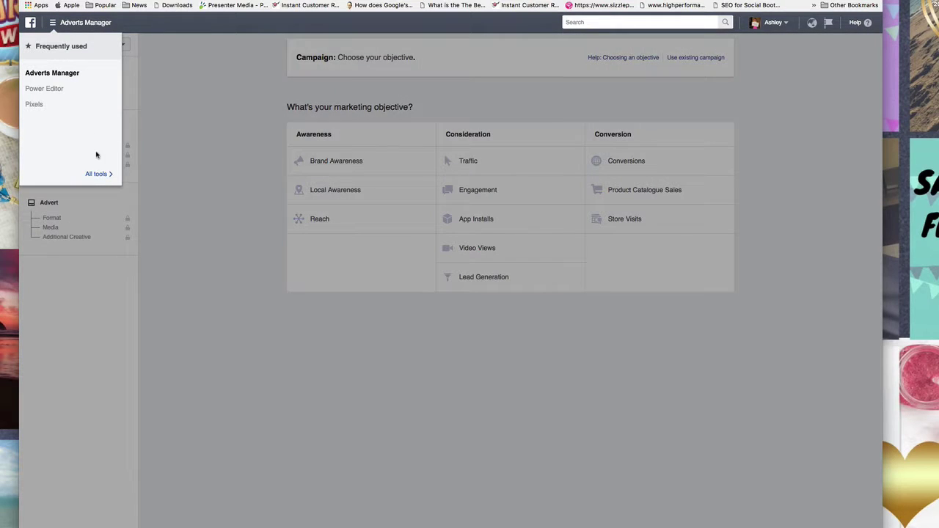
left_click(99, 175)
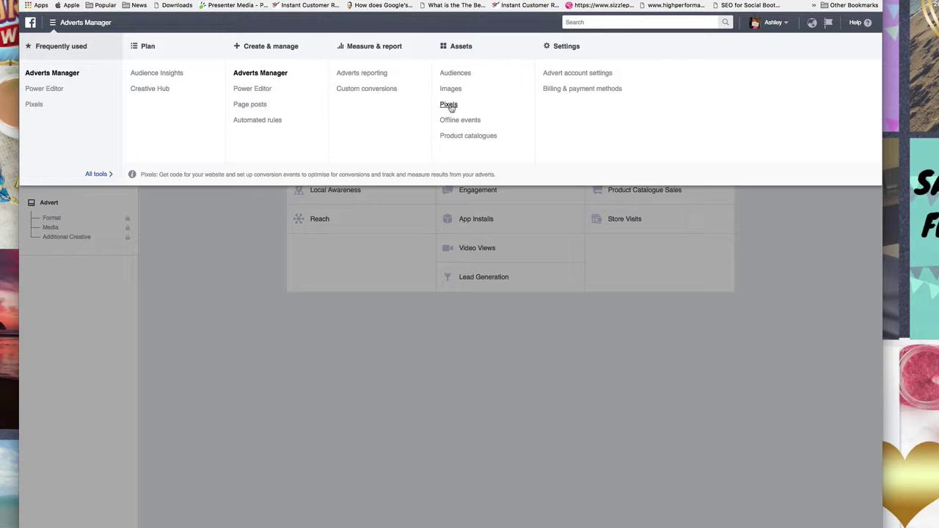
left_click(449, 105)
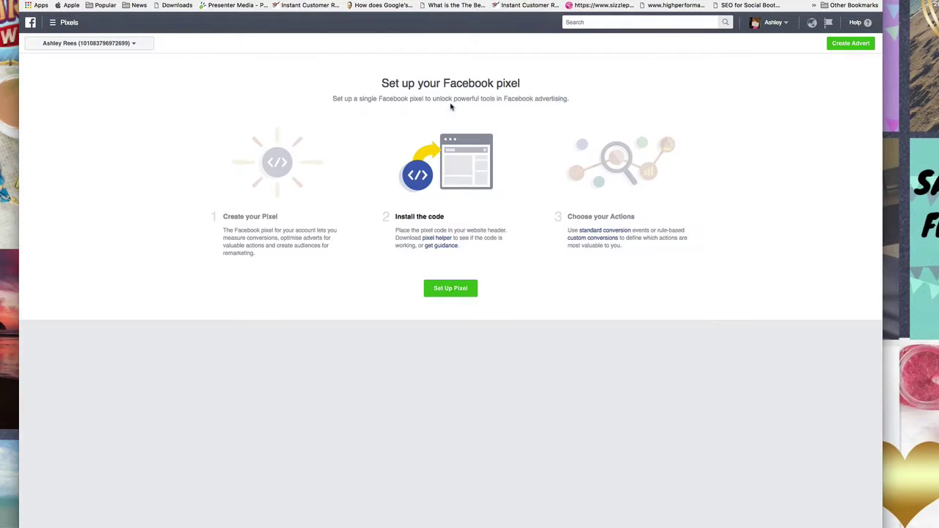
left_click(458, 289)
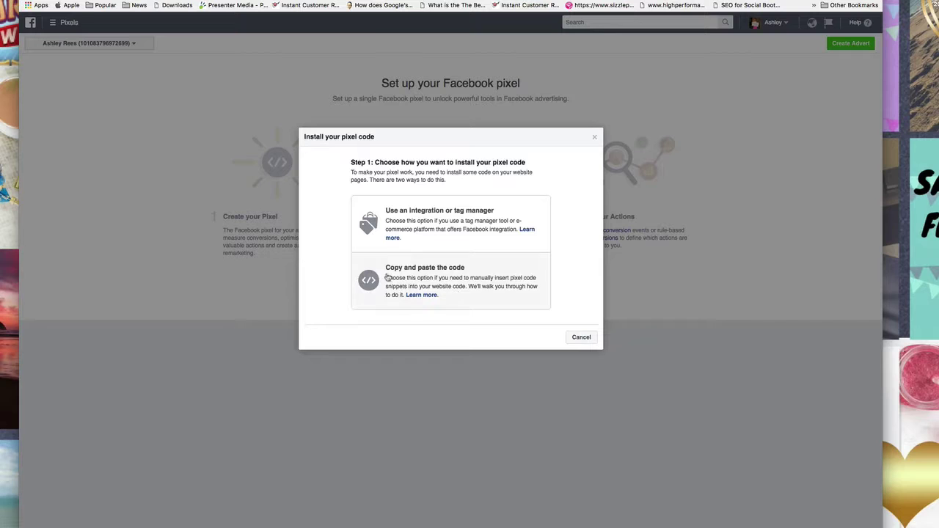
left_click(446, 276)
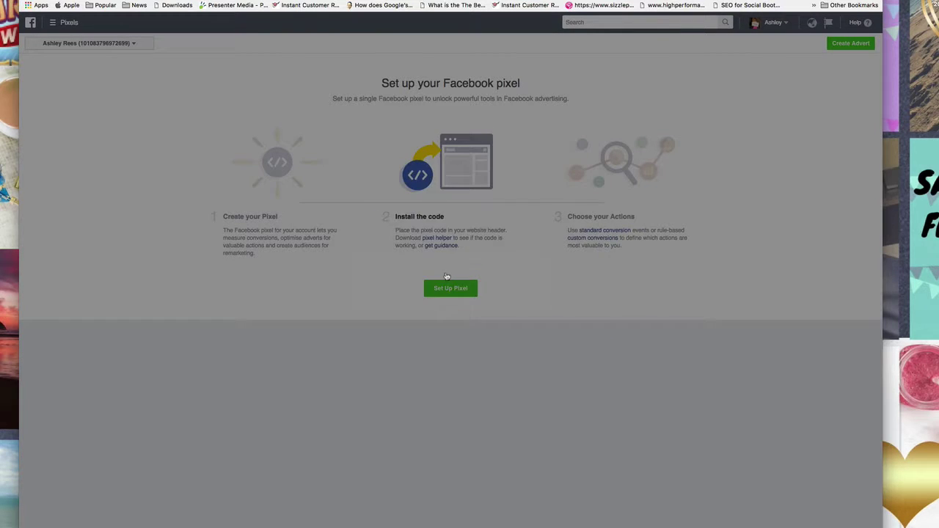
Highlight the instruction on where to paste the pixel base code, copy the entire code to the clipboard, and close the installation dialog.
mouse_move(450, 363)
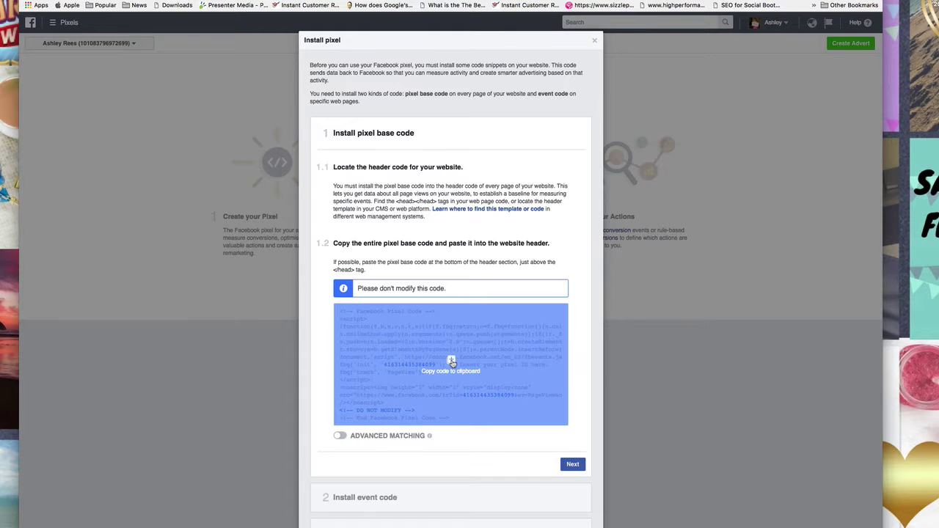
left_click(451, 362)
scroll(405, 314, "down", 2)
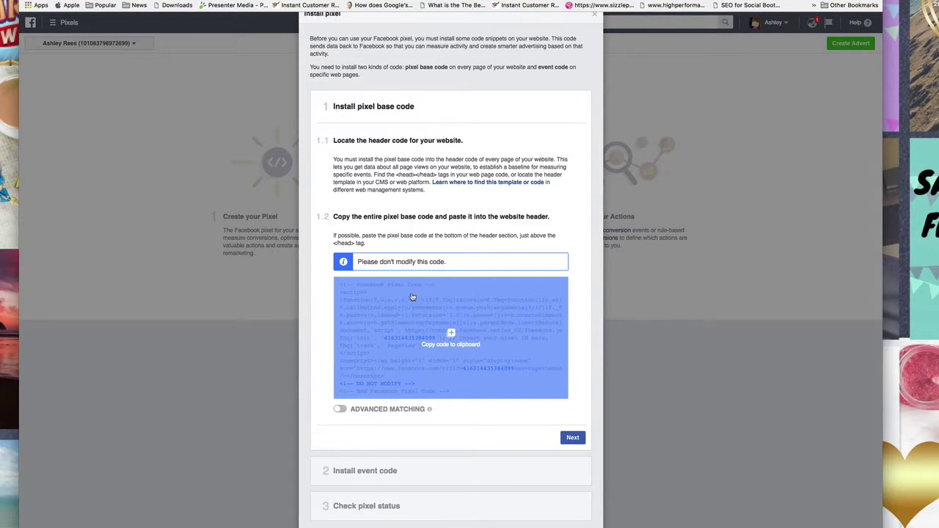
left_click_drag(373, 244, 325, 235)
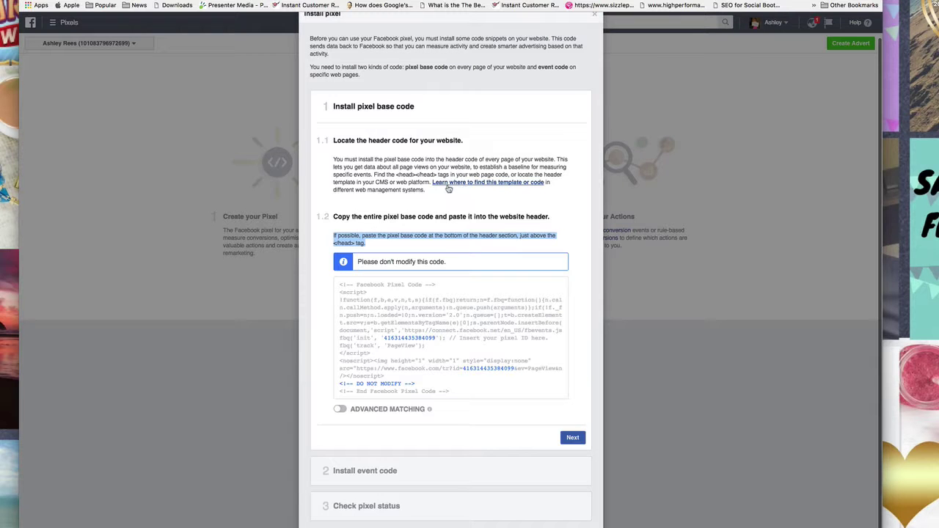
mouse_move(465, 309)
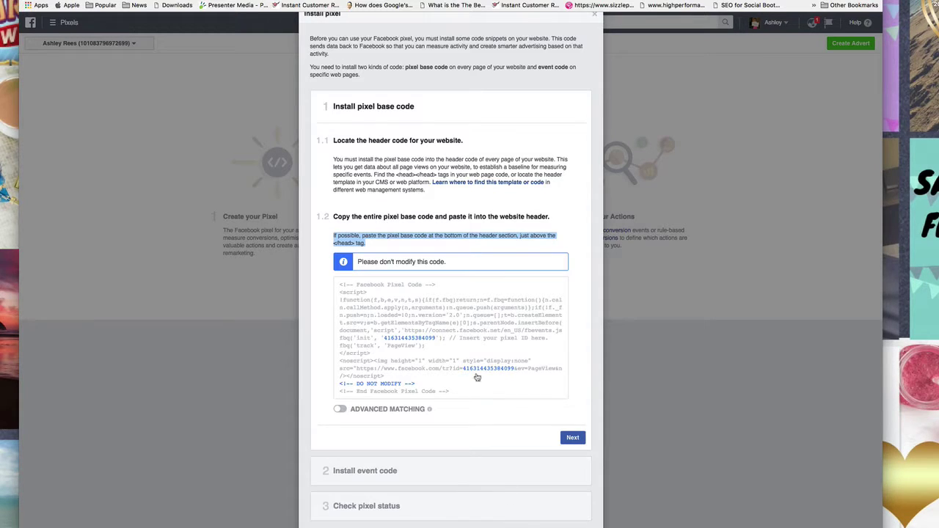
mouse_move(443, 342)
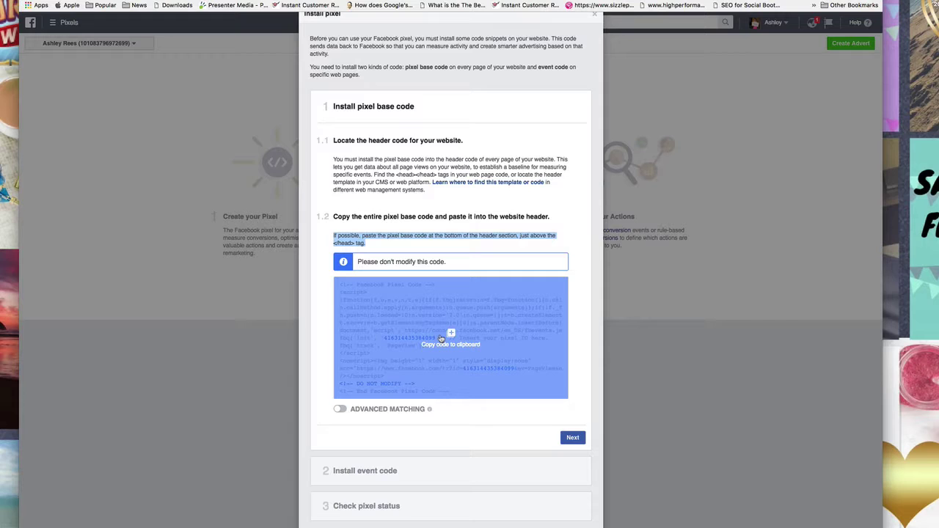
left_click(441, 338)
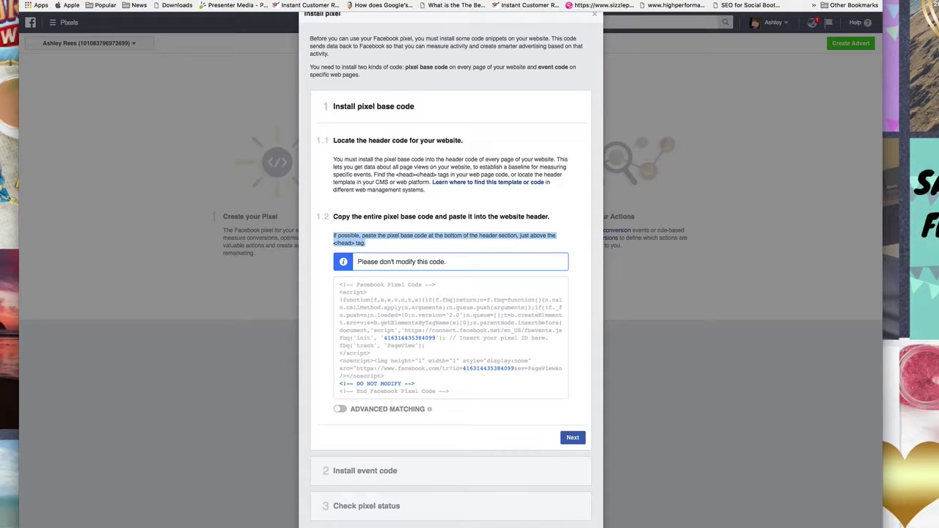
key("Escape")
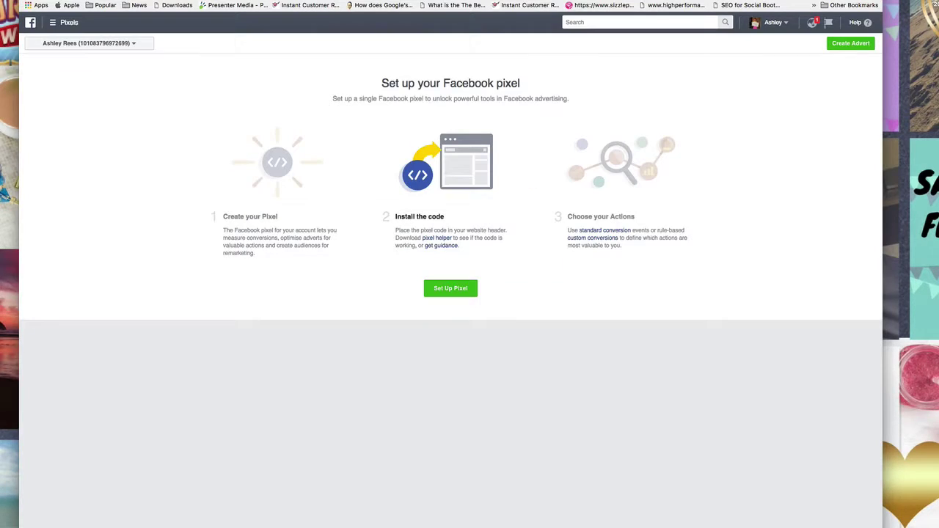
Return to Adverts Manager's campaign list and dismiss the welcome tour.
left_click(60, 23)
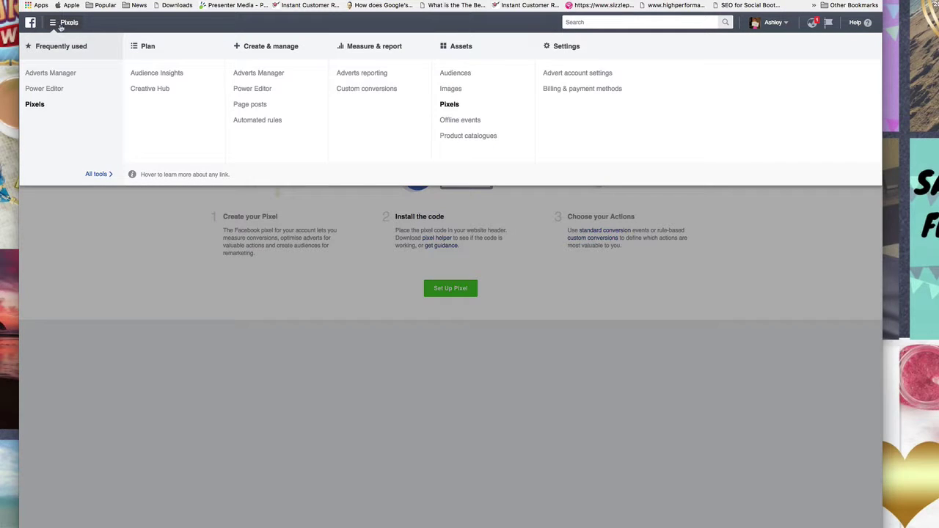
left_click(53, 76)
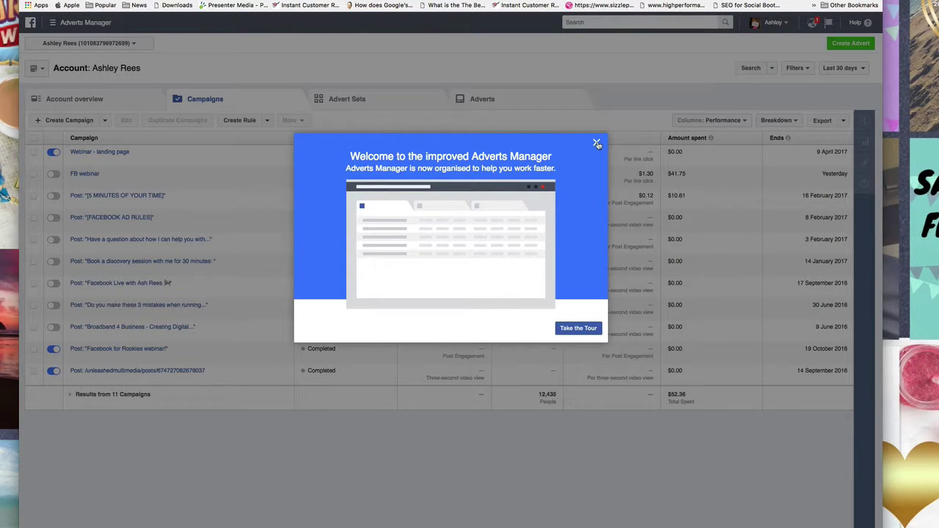
left_click(597, 143)
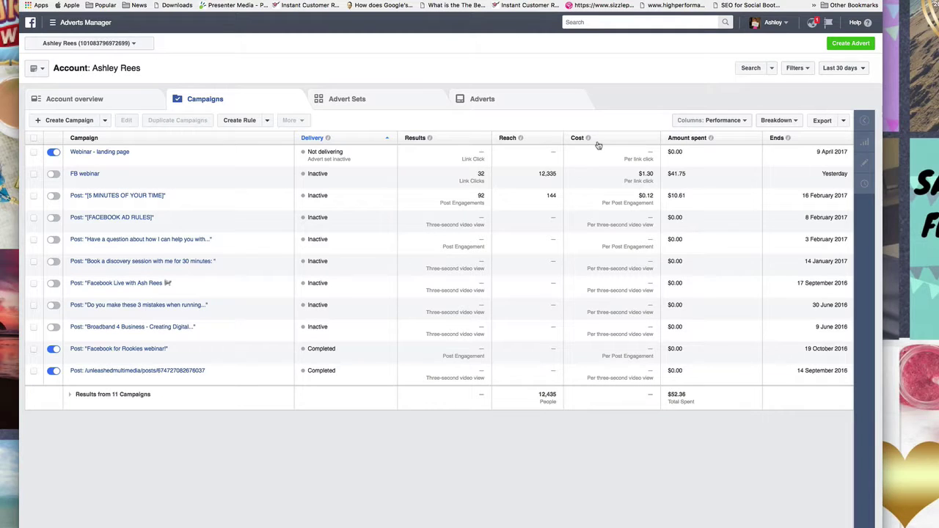
Create a campaign with the Traffic objective, append "- website" to its name, and continue to the advert set.
left_click(69, 120)
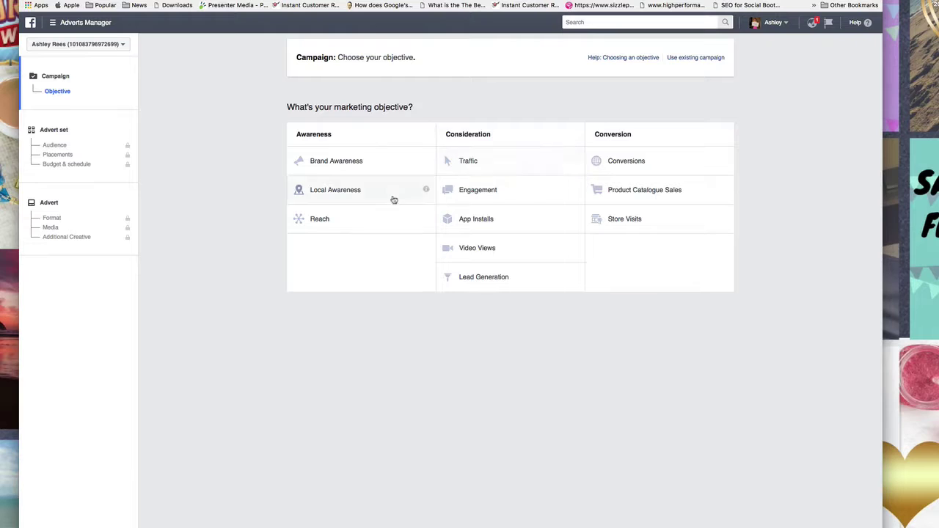
left_click(484, 163)
left_click(526, 395)
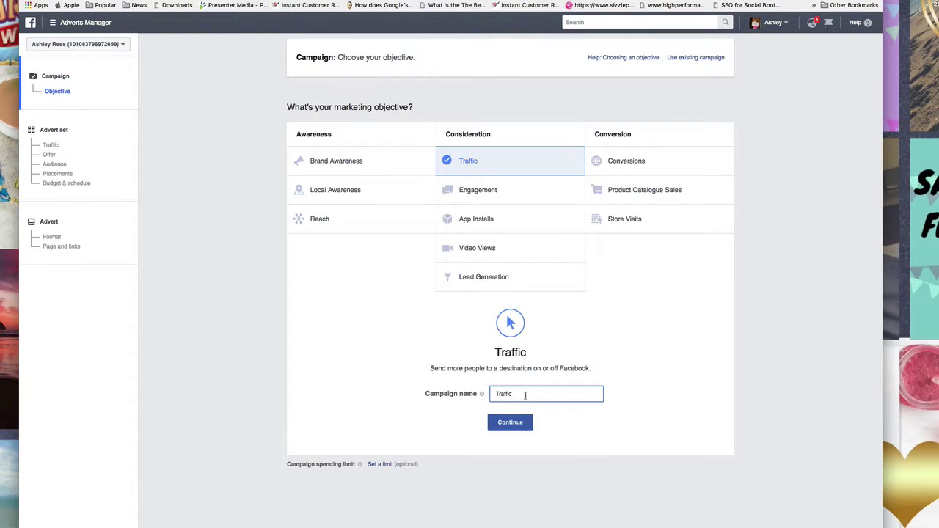
type("- website")
left_click(511, 423)
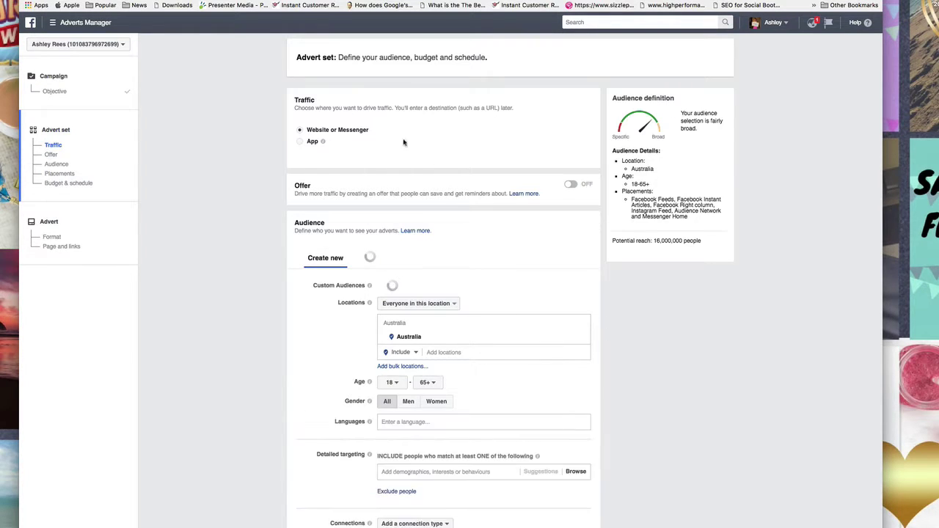
Examine the advert set's Traffic and Audience sections, reading the help notes for Custom Audiences and Locations and bringing up the location map.
left_click_drag(292, 100, 335, 102)
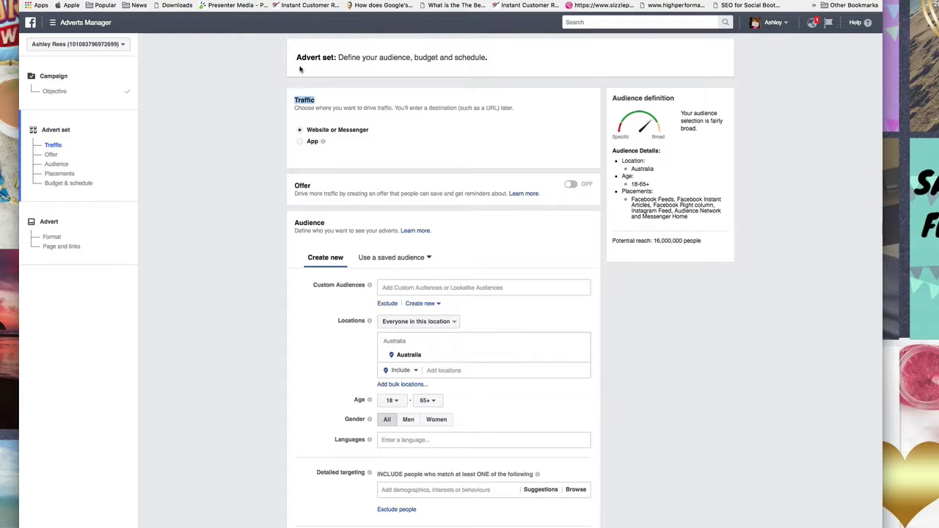
left_click_drag(296, 58, 336, 58)
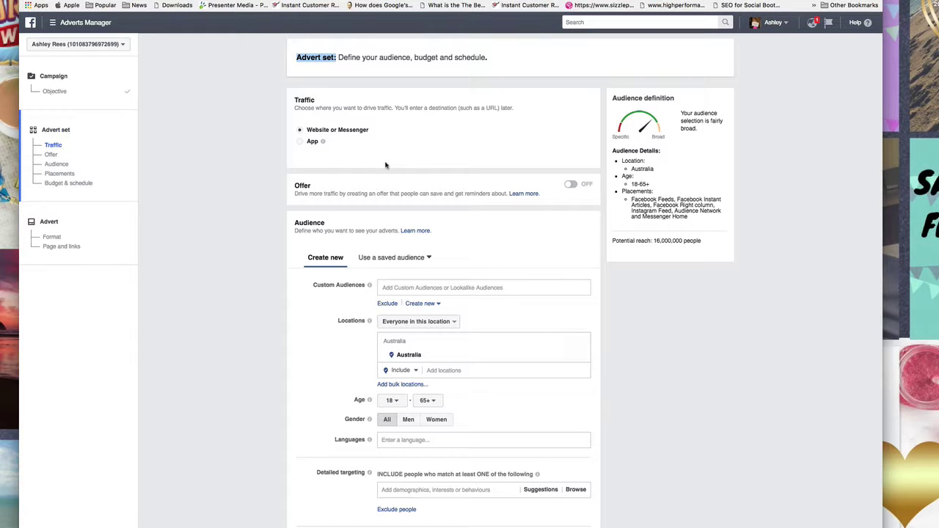
scroll(386, 165, "down", 3)
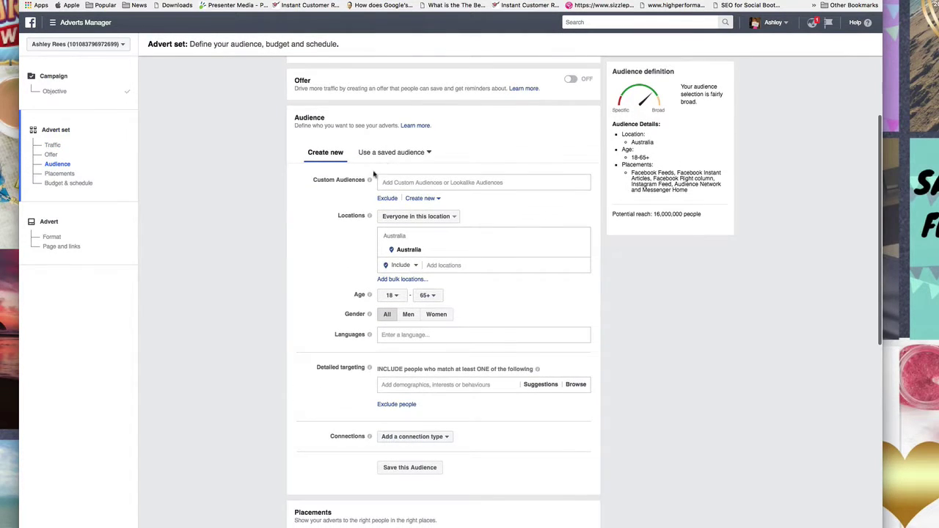
scroll(344, 207, "down", 2)
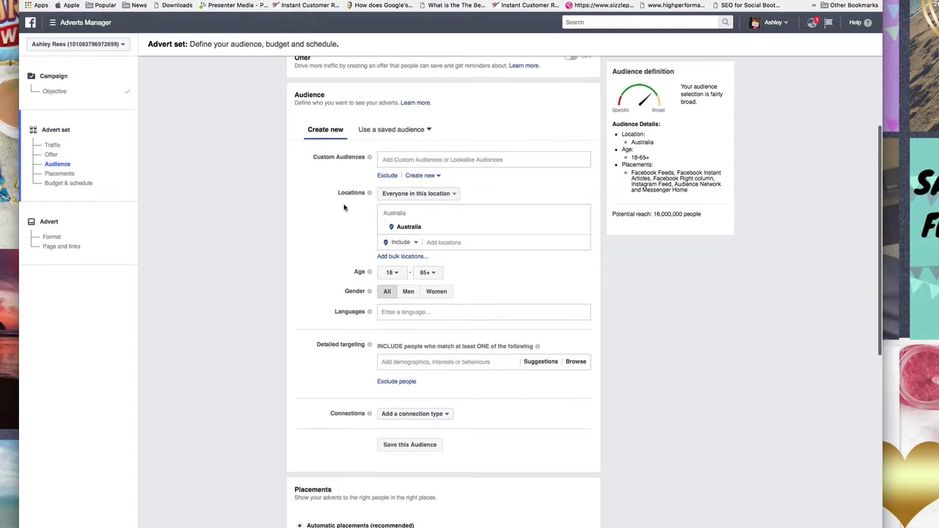
scroll(344, 207, "down", 1)
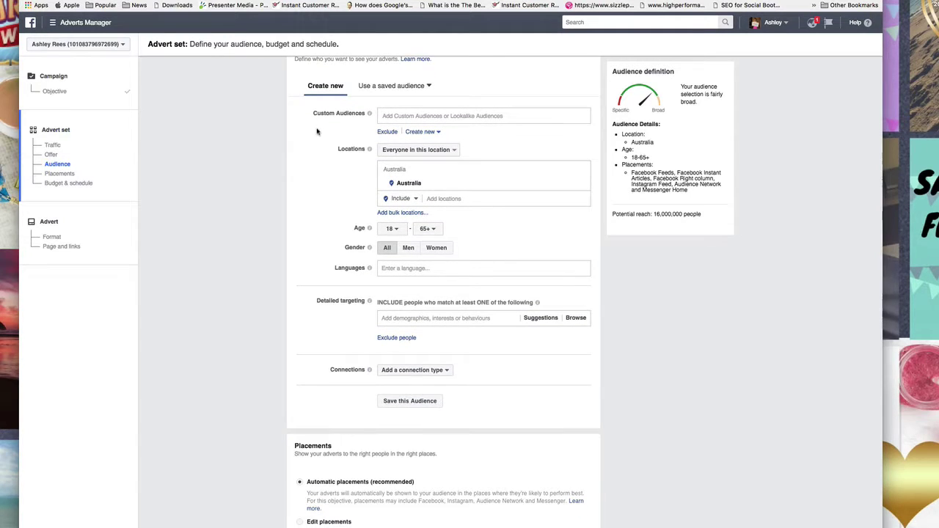
mouse_move(371, 118)
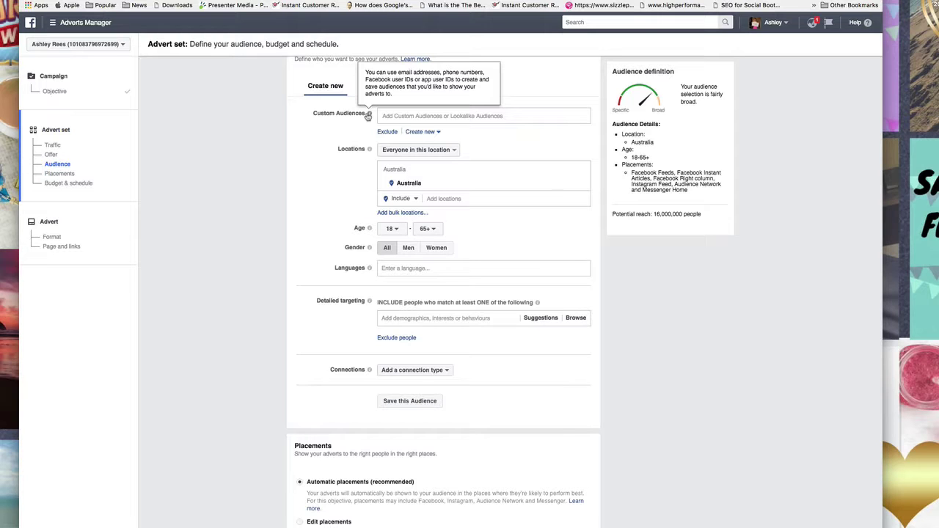
mouse_move(370, 151)
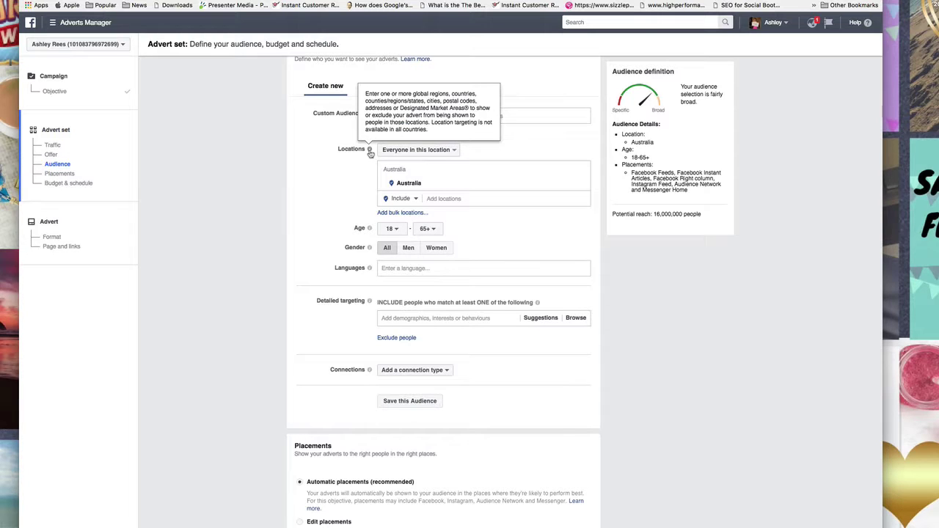
left_click(443, 196)
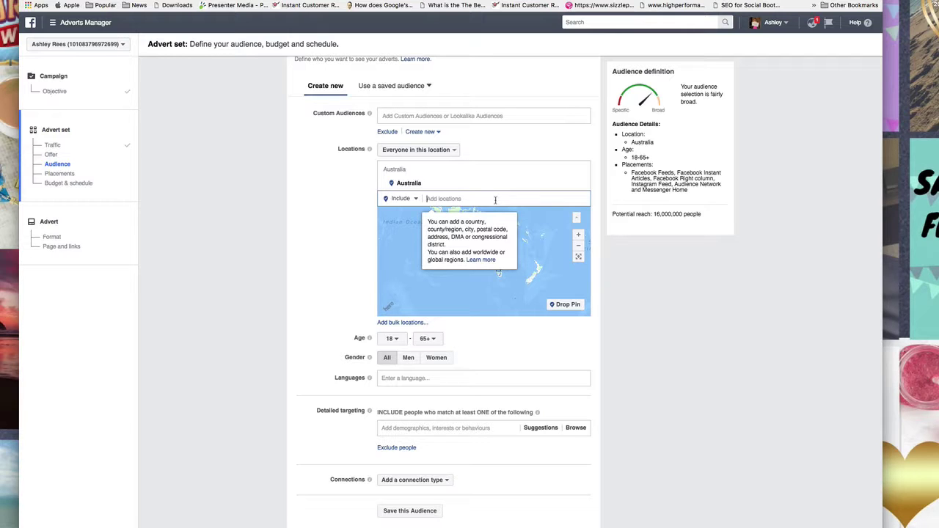
left_click(338, 213)
scroll(338, 213, "down", 2)
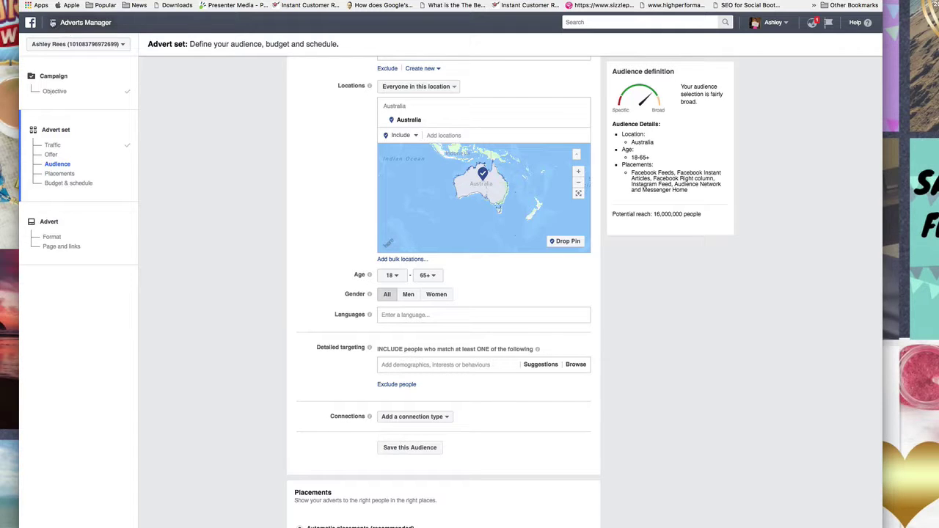
Look up where Audience Insights sits among the planning tools, close the tool list, and highlight the Audience definition heading.
left_click(59, 23)
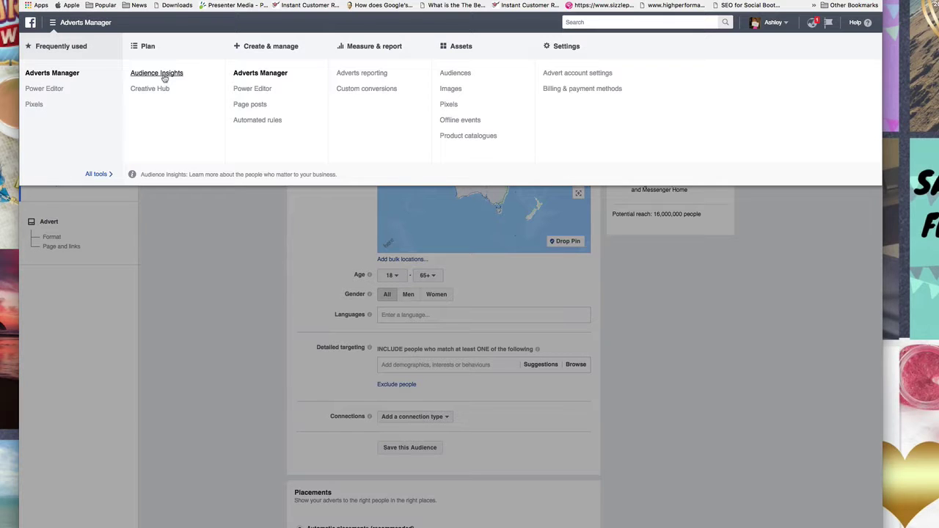
left_click(322, 246)
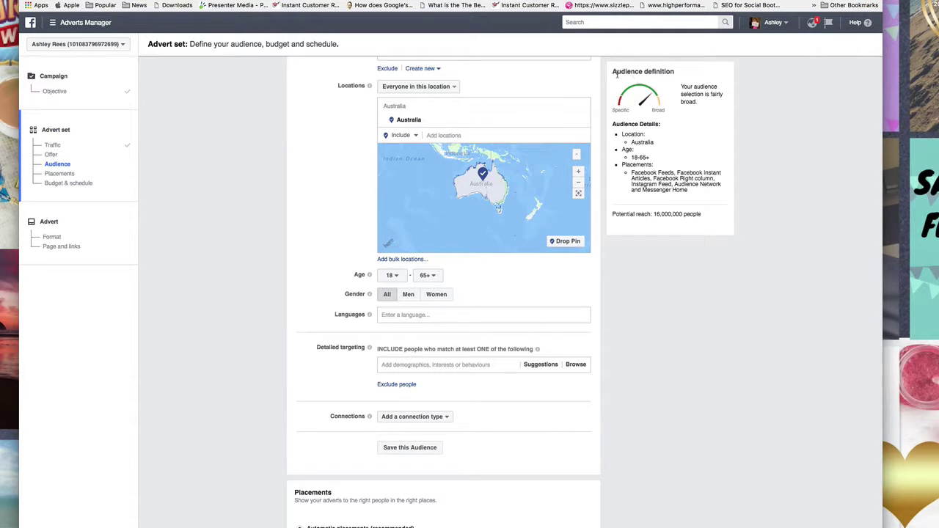
left_click_drag(613, 71, 677, 71)
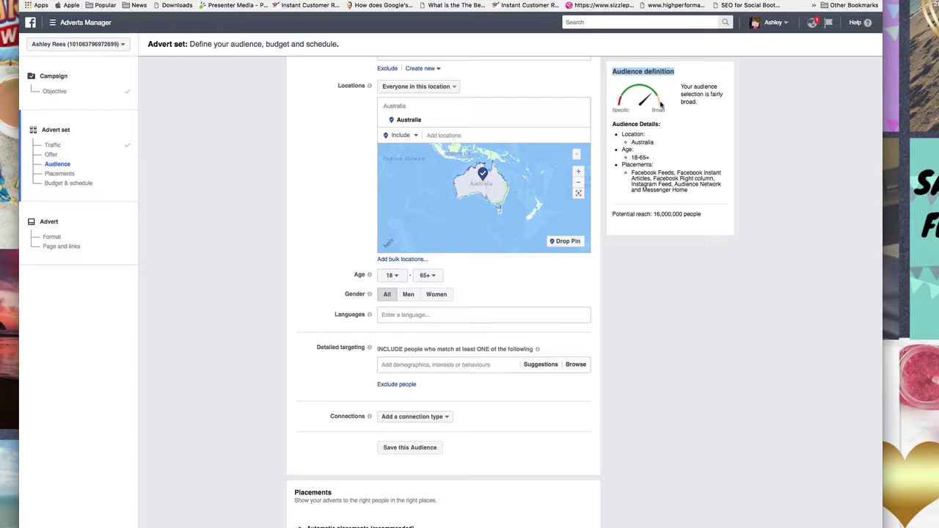
Set the audience's age range to 30–51.
left_click(396, 276)
scroll(394, 330, "down", 3)
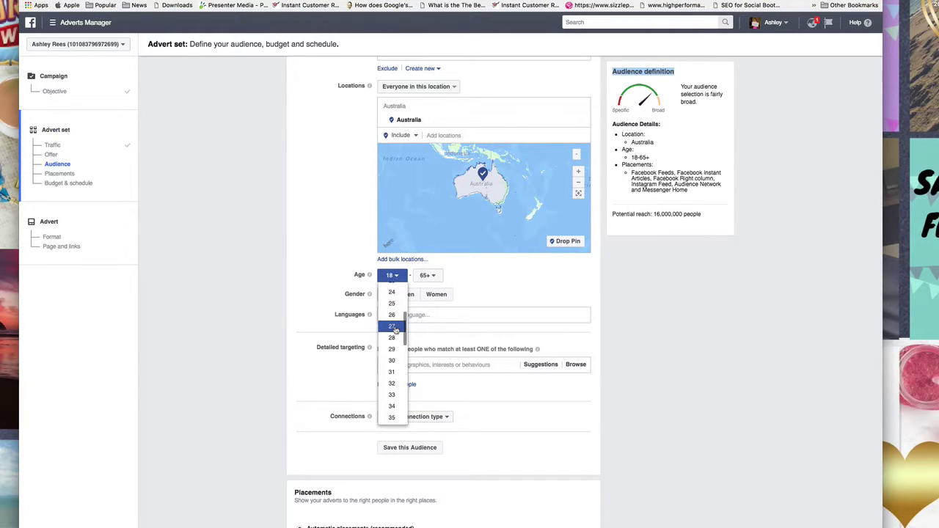
key("Down")
key("Down")
key("Down")
key("Return")
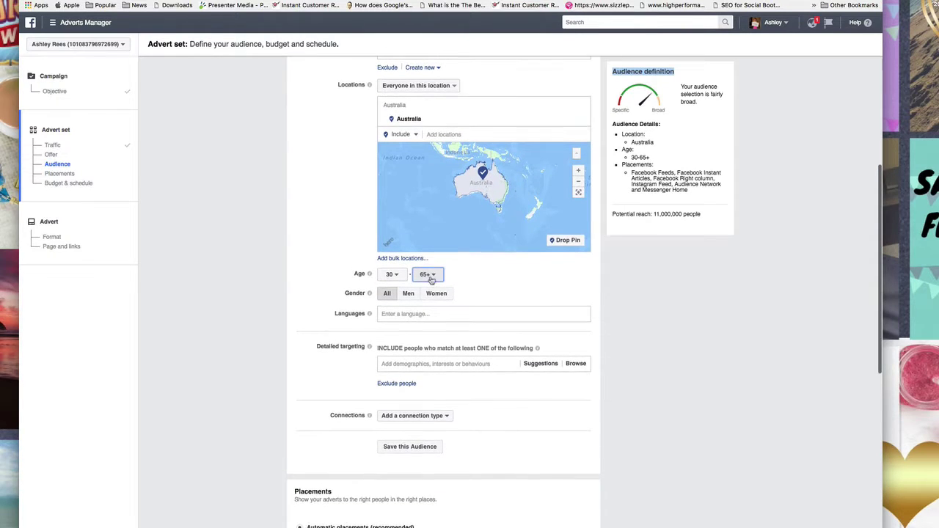
scroll(431, 279, "down", 1)
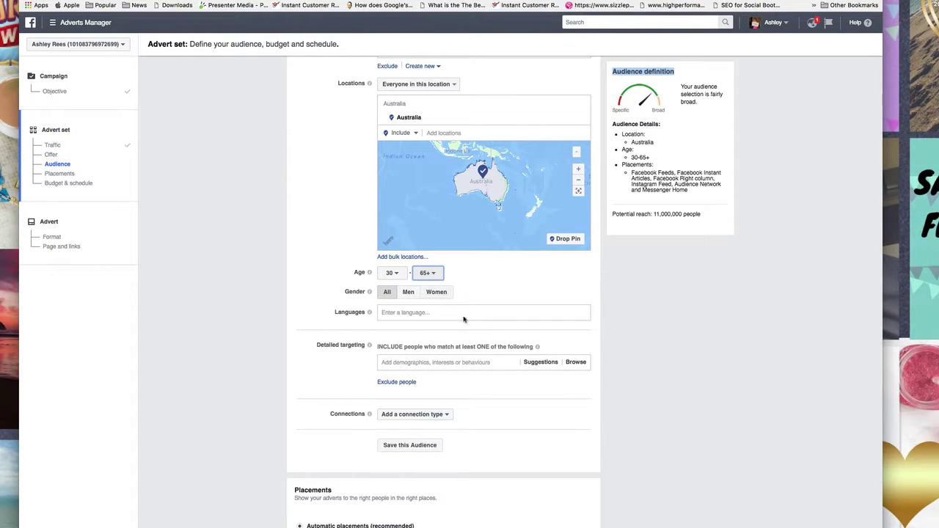
left_click(428, 273)
scroll(432, 337, "down", 3)
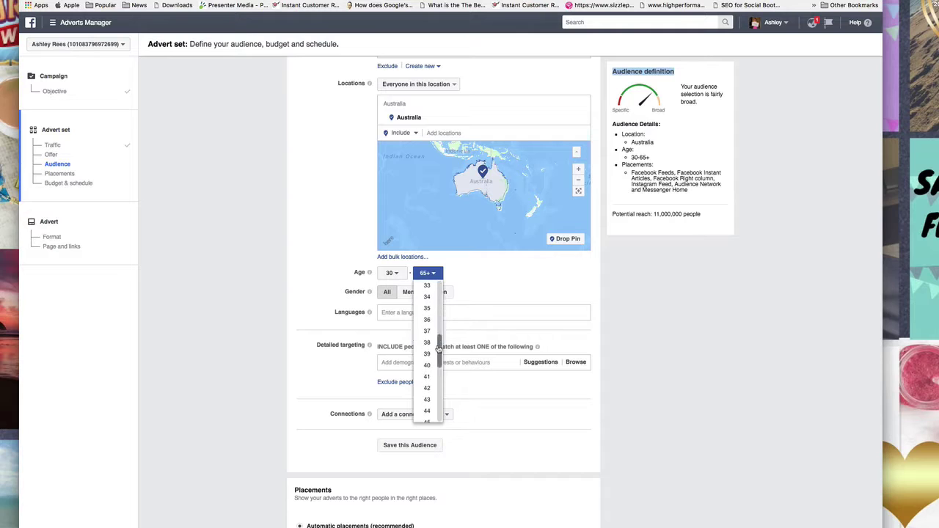
scroll(433, 352, "down", 3)
left_click(433, 366)
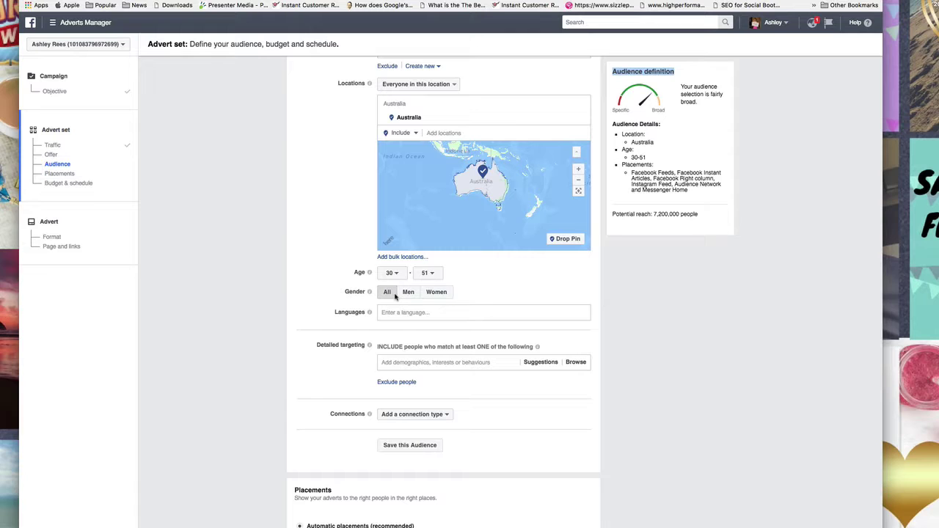
Try the audience gender as Women and as Men, restore All, and highlight the potential reach for comparison.
left_click(435, 292)
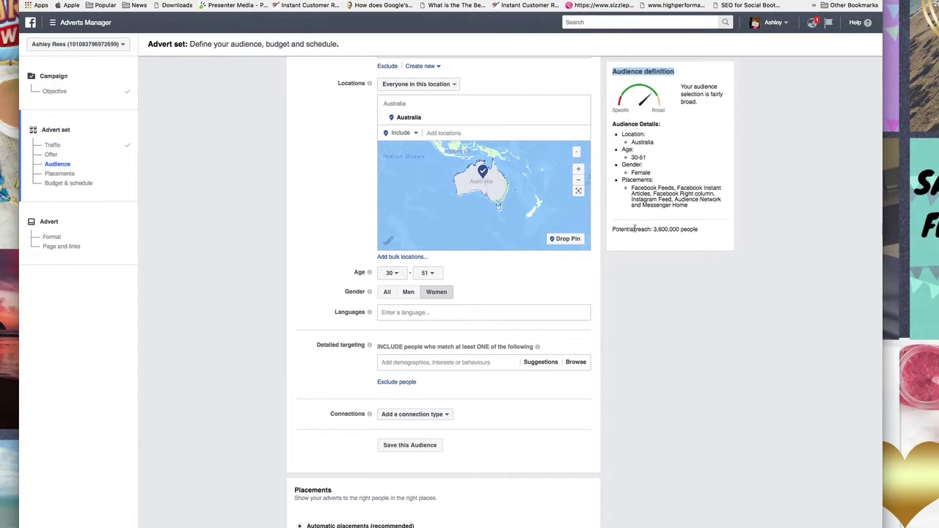
left_click_drag(703, 230, 612, 230)
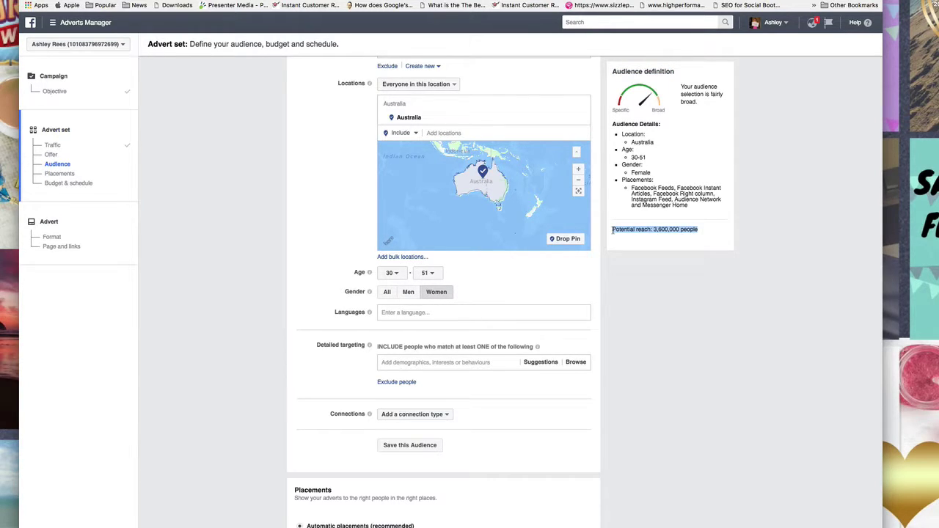
left_click(408, 292)
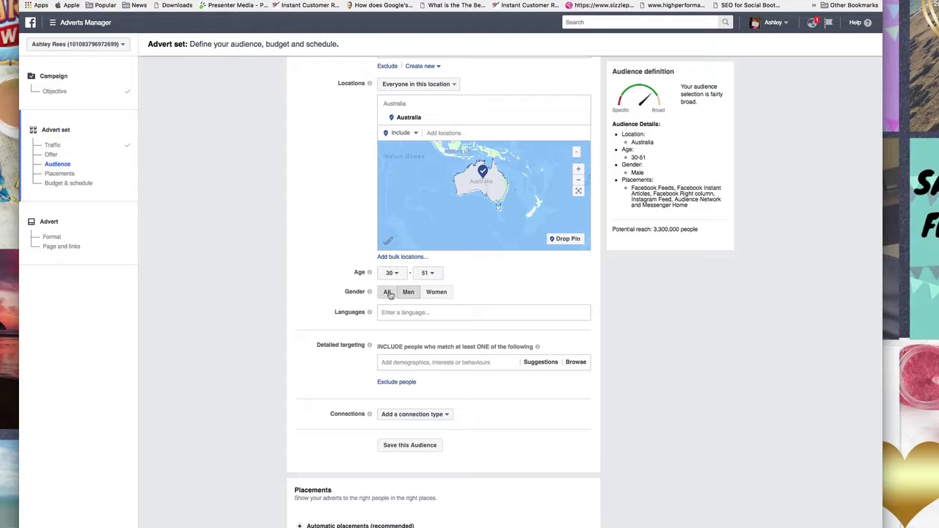
left_click(388, 292)
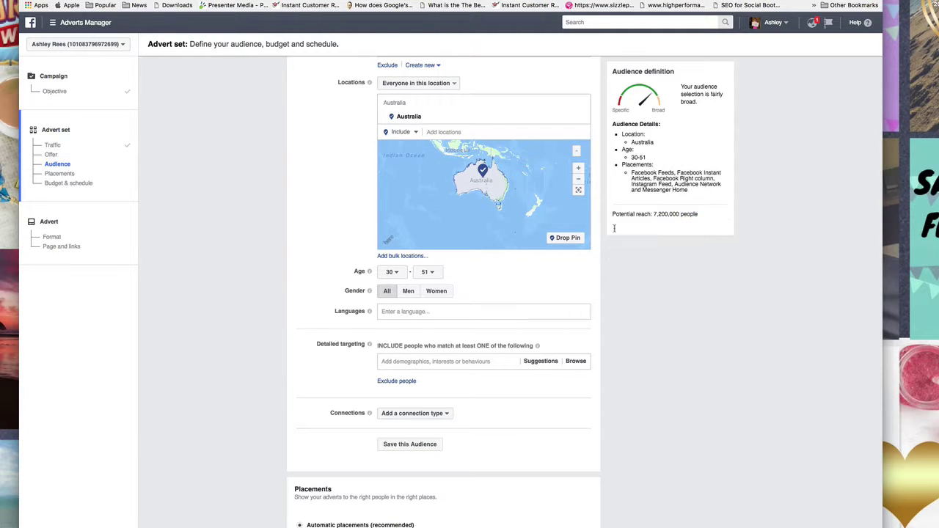
left_click_drag(613, 214, 698, 214)
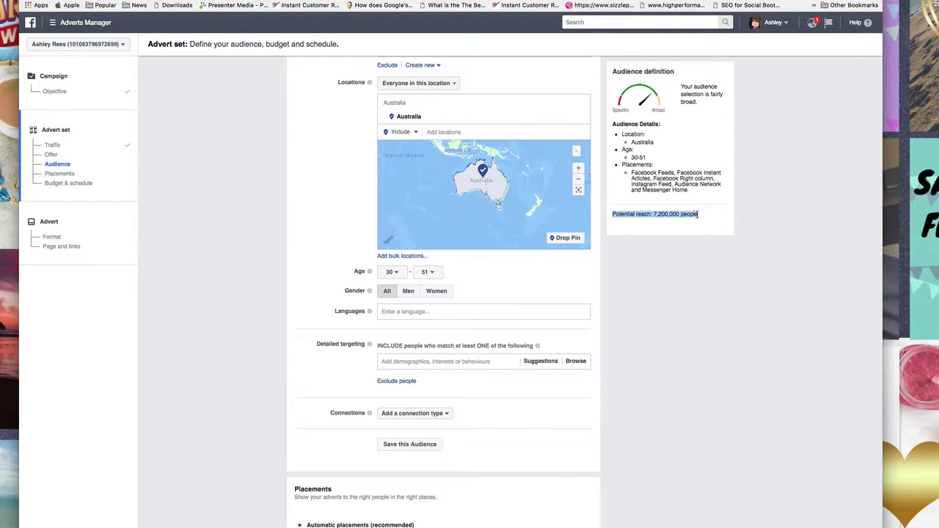
Add English (All) as the audience language.
left_click(413, 312)
type("engli")
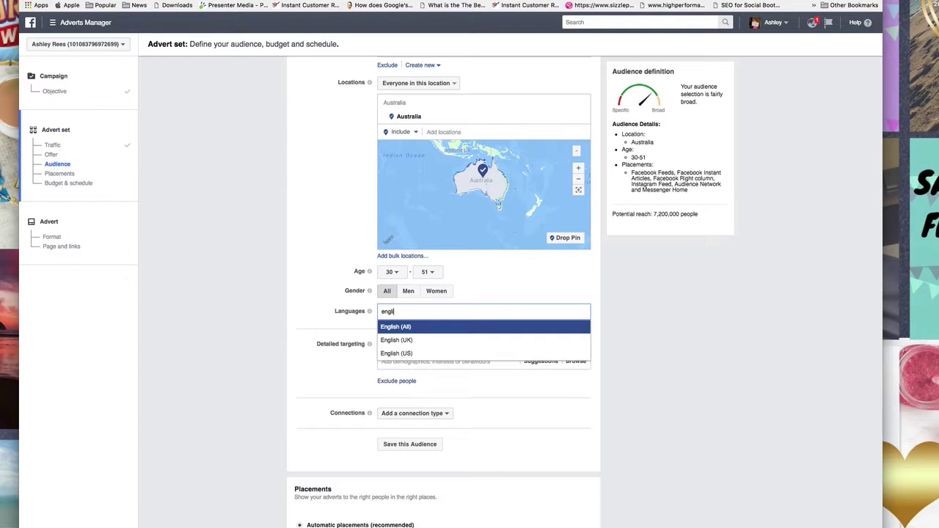
key("Return")
View the suggested interests for detailed targeting and read the help note beside the Detailed targeting label.
scroll(313, 344, "down", 3)
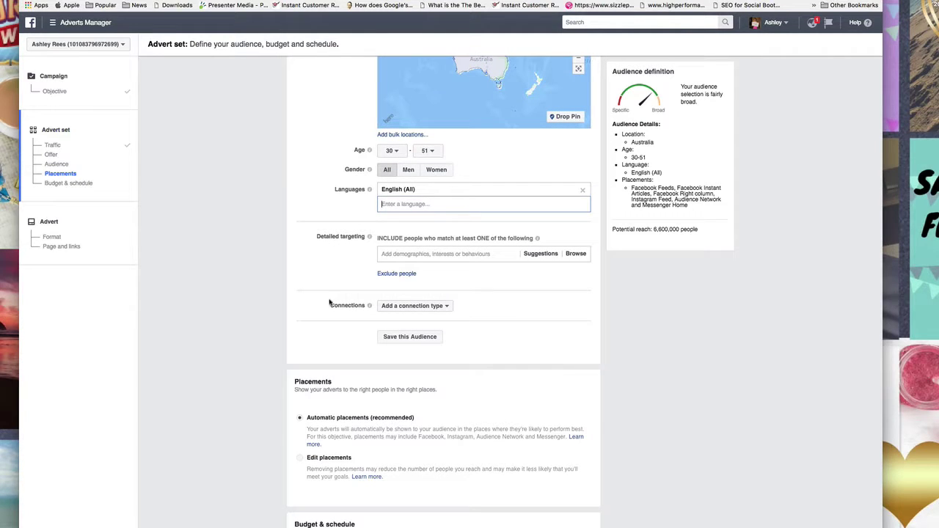
left_click(457, 253)
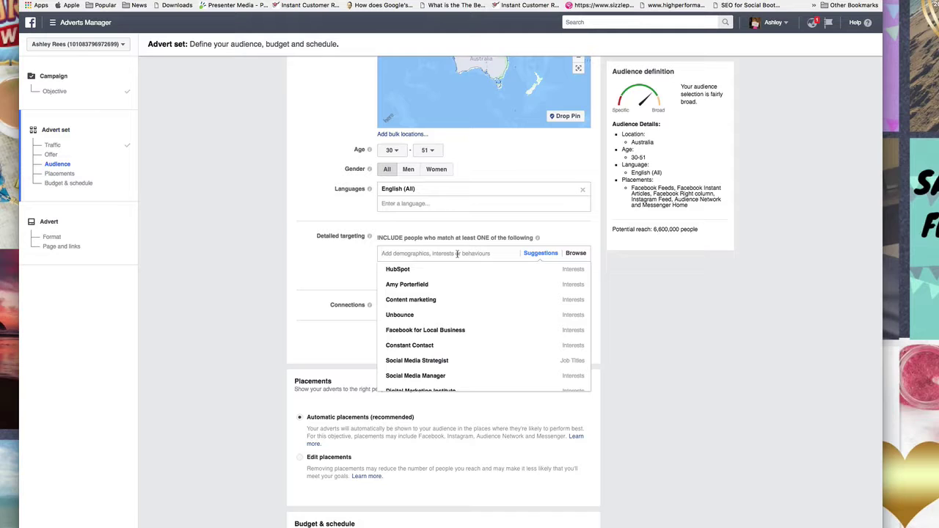
scroll(368, 239, "up", 1)
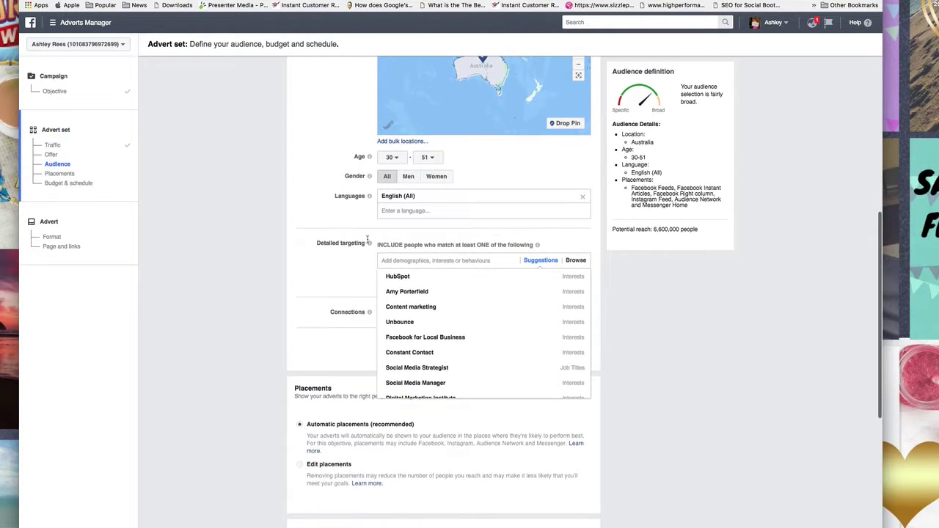
triple_click(368, 239)
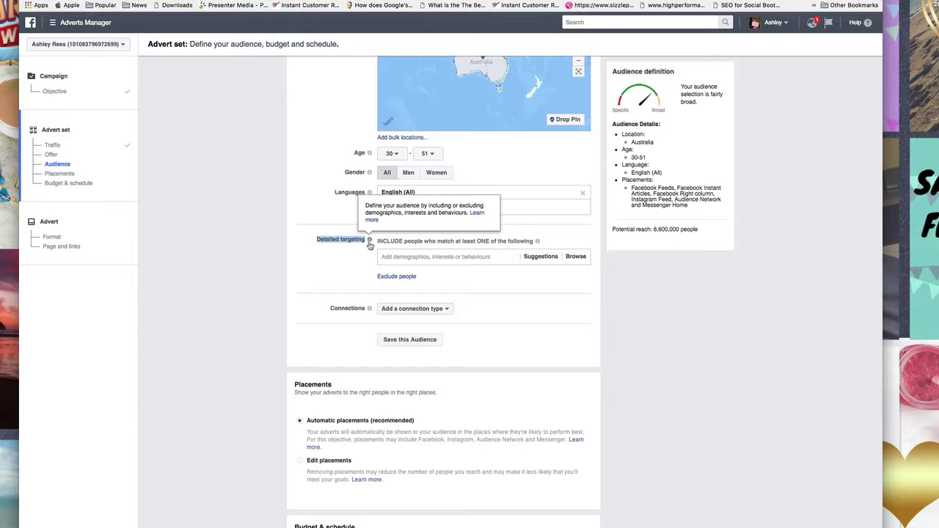
Include the AU: $40,000 - 59,999 income bracket from the Financial demographics in detailed targeting, and highlight the potential reach.
left_click(575, 258)
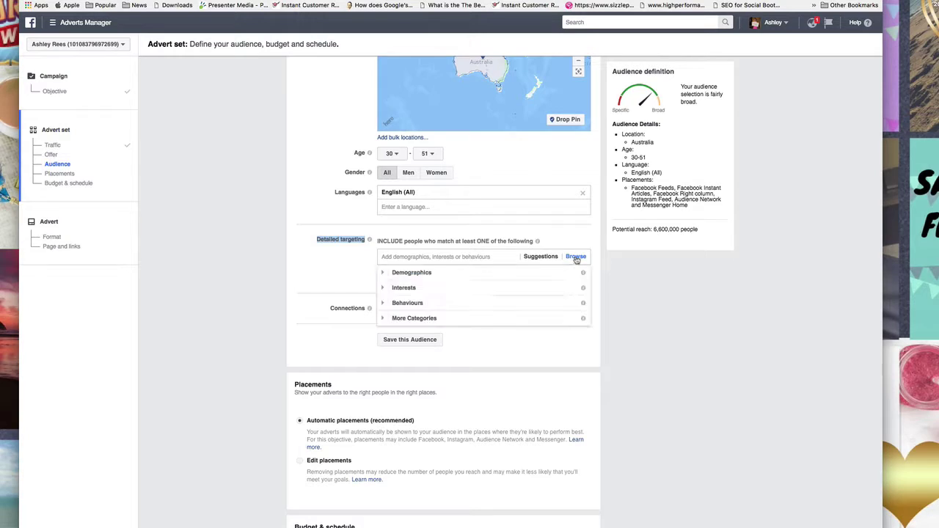
left_click(381, 274)
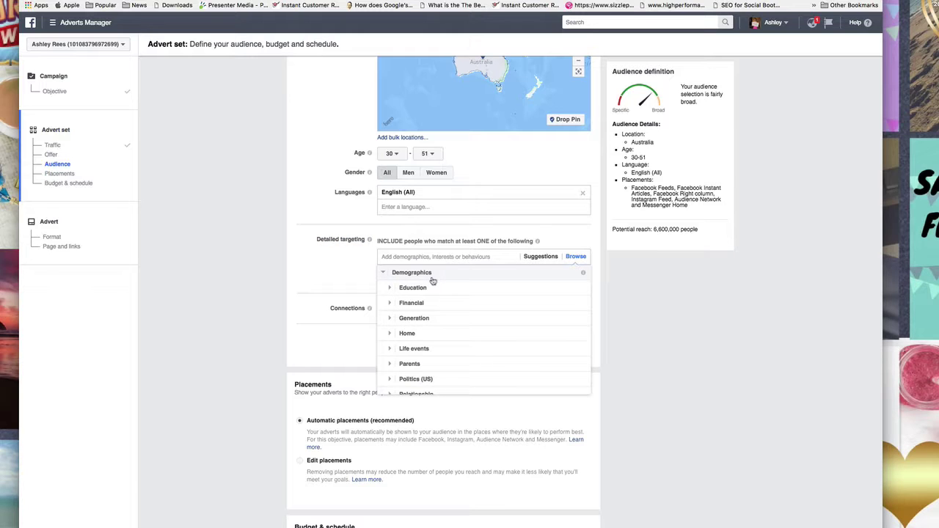
left_click(387, 305)
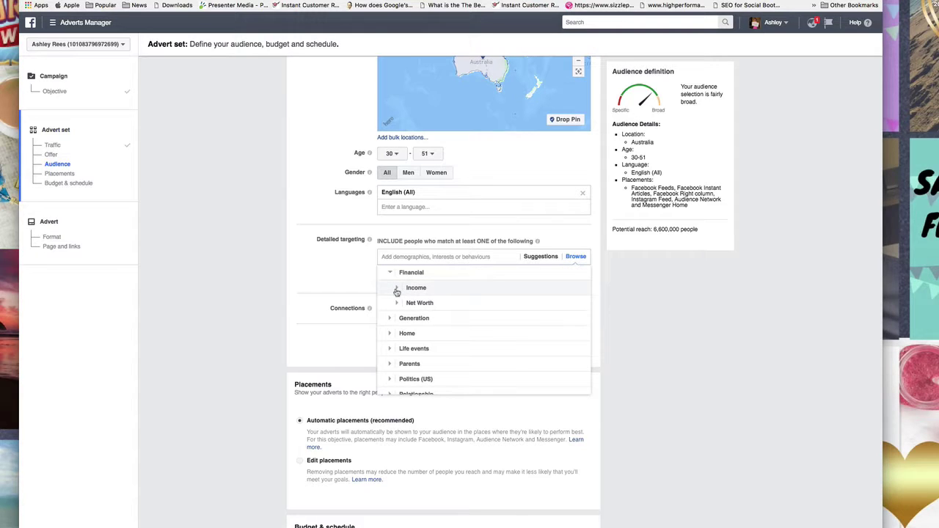
left_click(396, 291)
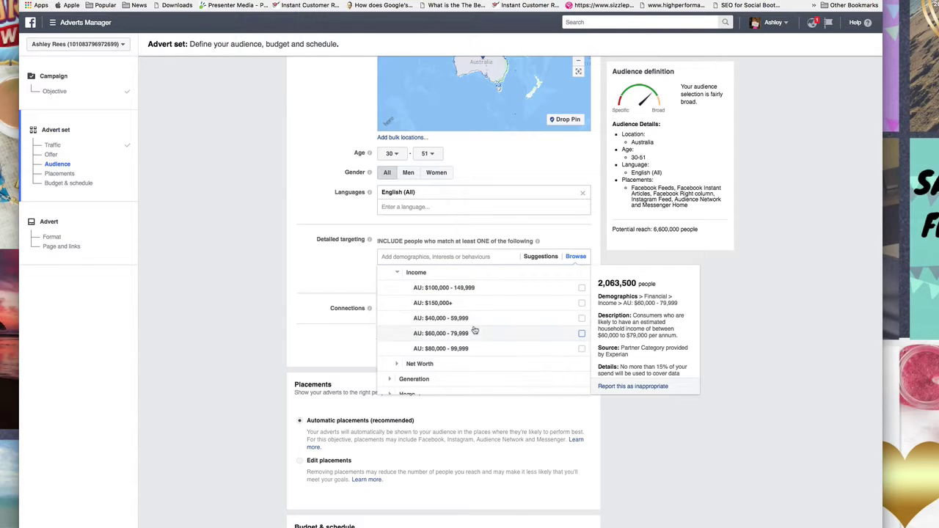
left_click(582, 320)
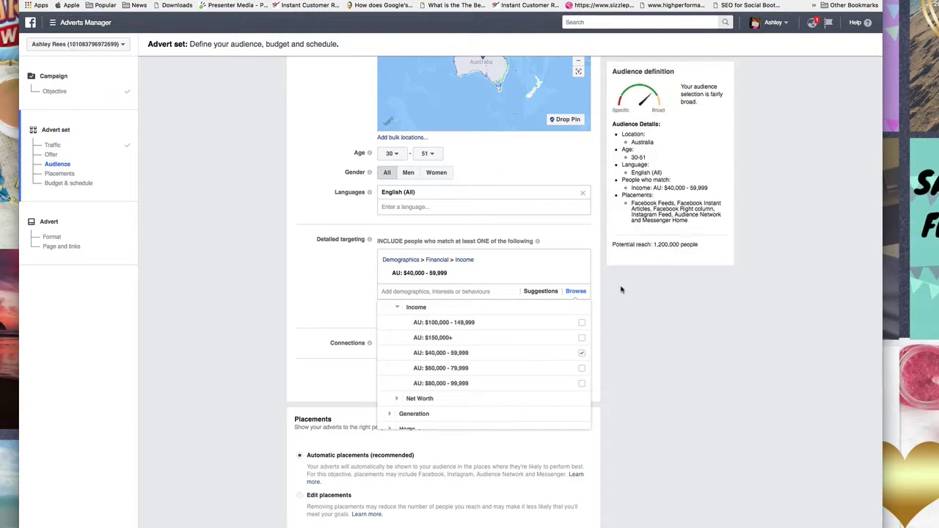
left_click_drag(626, 246, 704, 251)
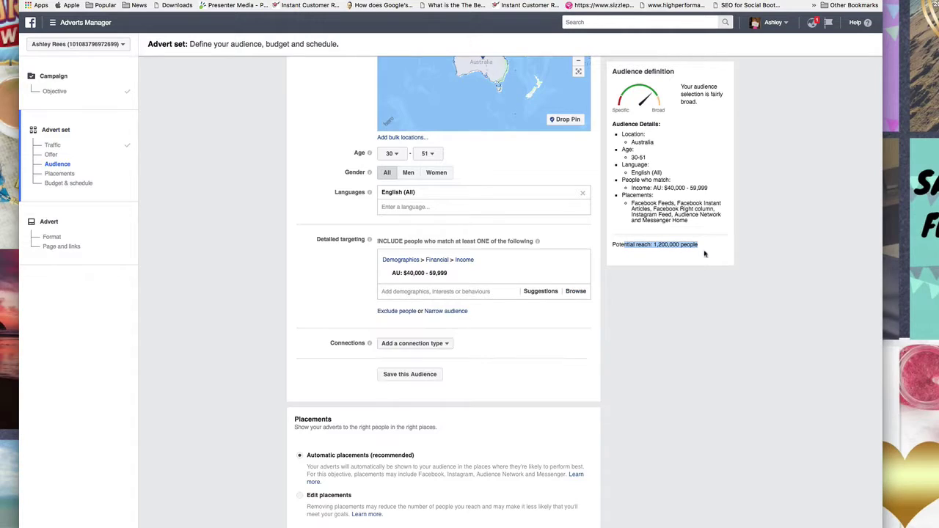
Include the Anniversary in 61-90 days behaviour in the advert set's detailed targeting.
left_click(574, 292)
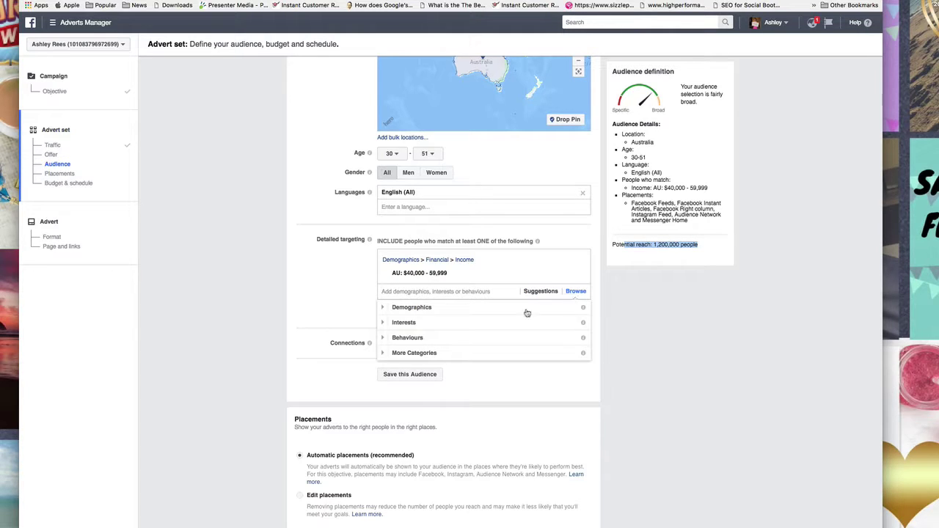
left_click(382, 340)
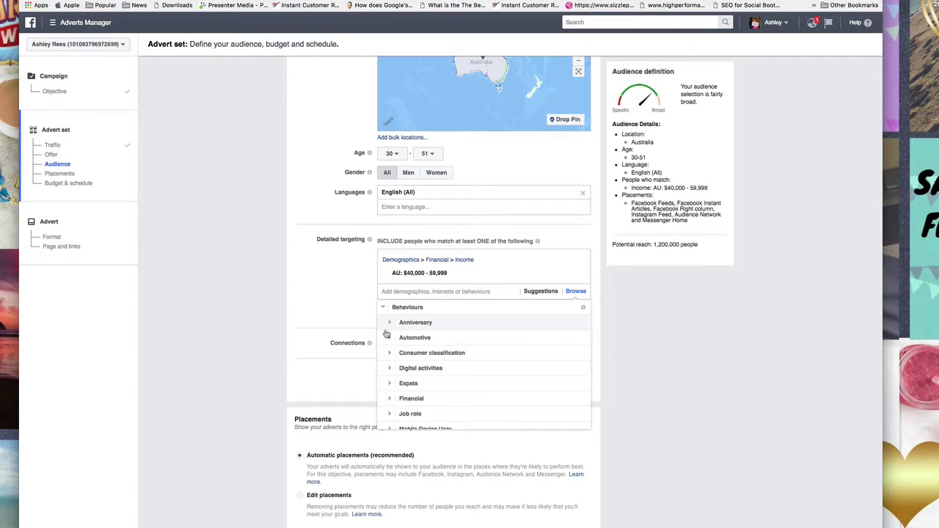
left_click(390, 323)
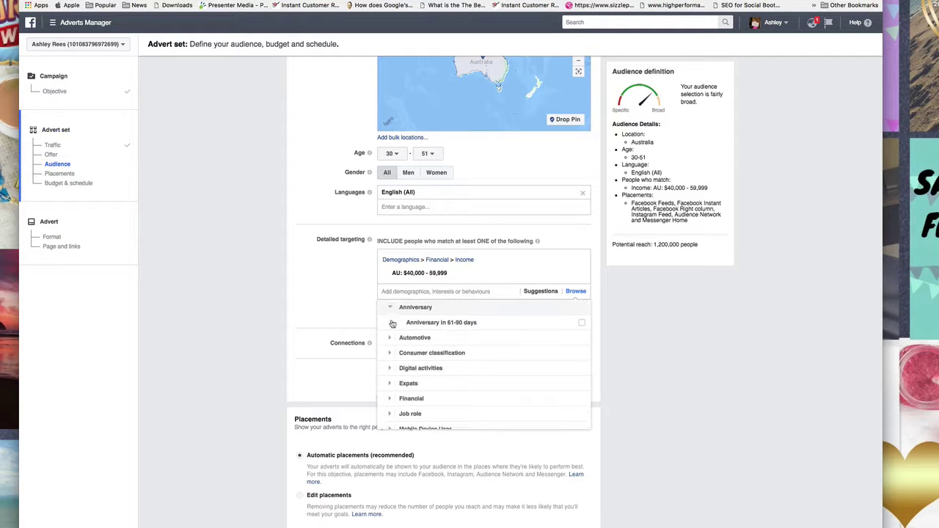
left_click(581, 325)
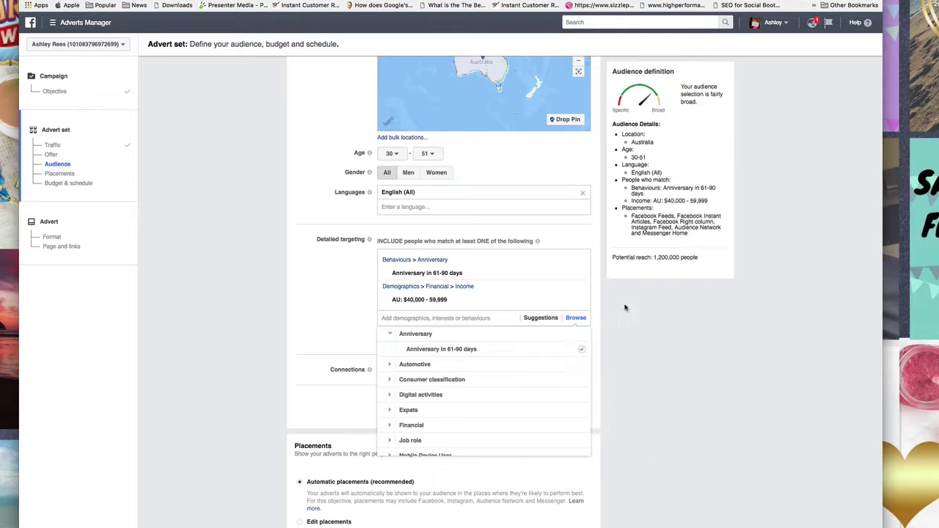
left_click(303, 295)
Browse the detailed targeting categories, examining the Behaviours options and the Fitness and wellness interests.
scroll(303, 295, "down", 2)
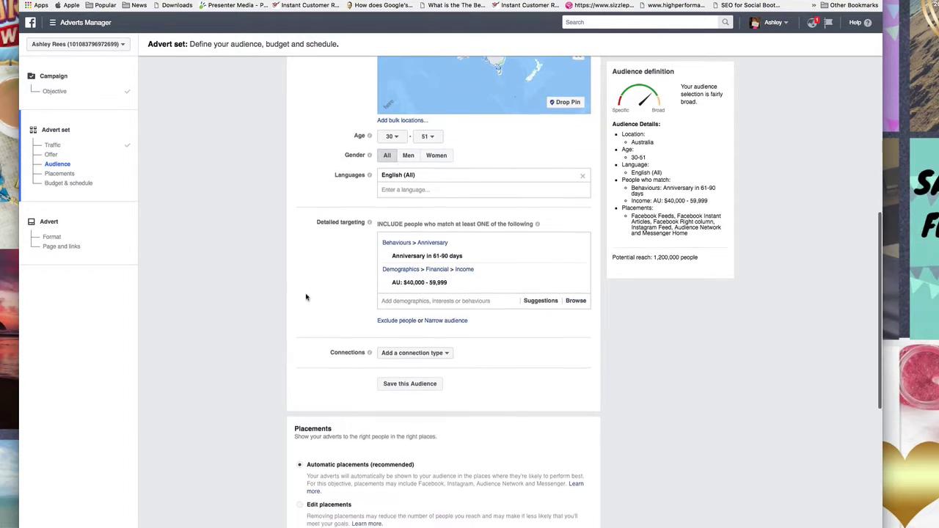
left_click(575, 271)
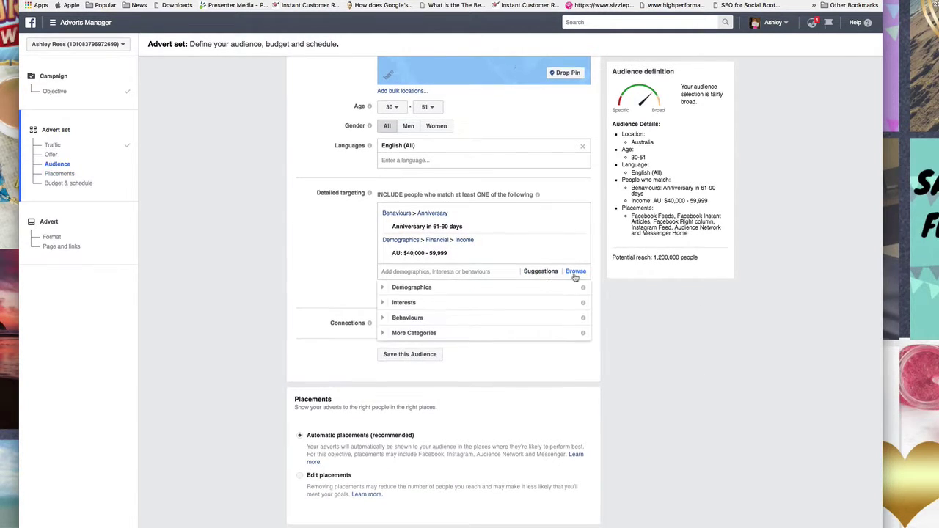
left_click(383, 316)
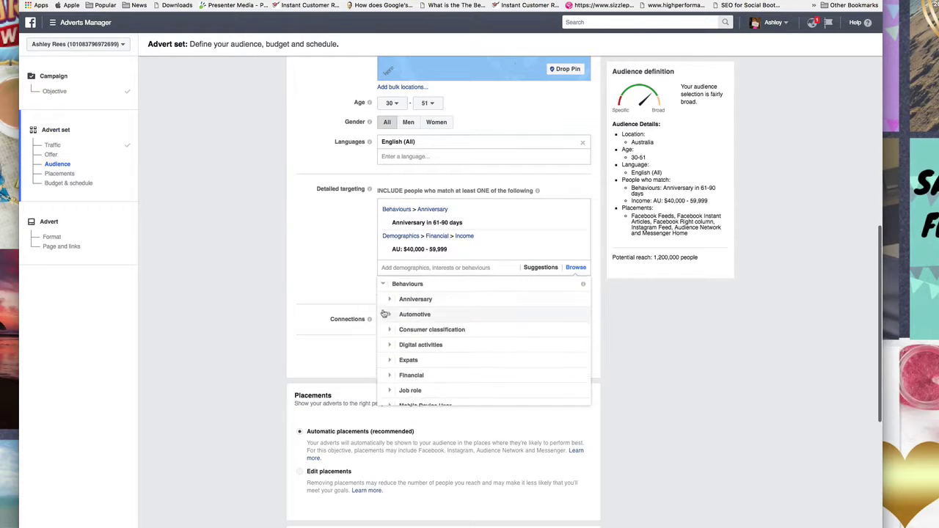
scroll(384, 295, "up", 2)
left_click(383, 299)
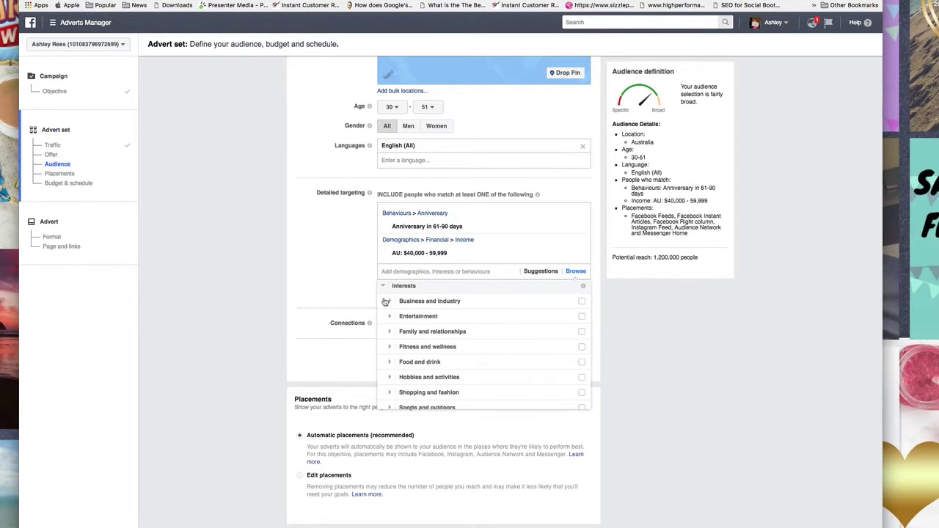
left_click(390, 347)
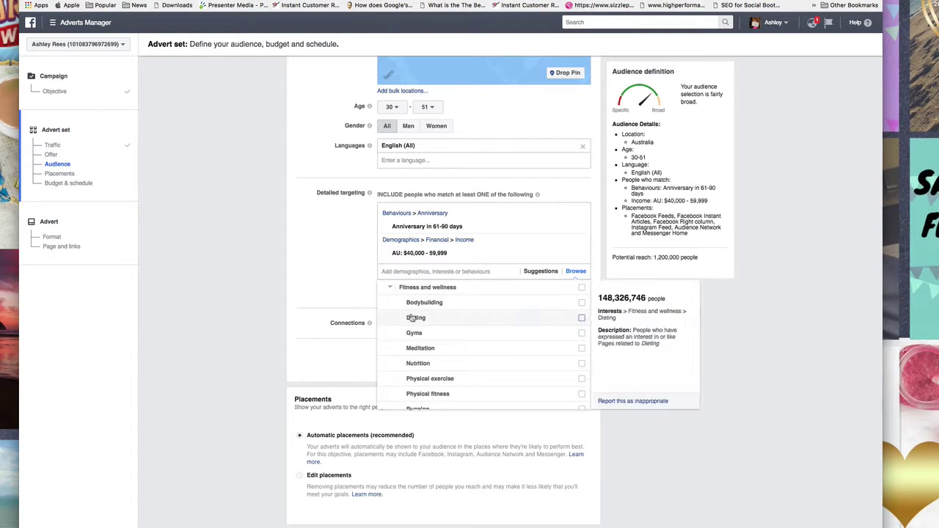
left_click(391, 287)
left_click(383, 288)
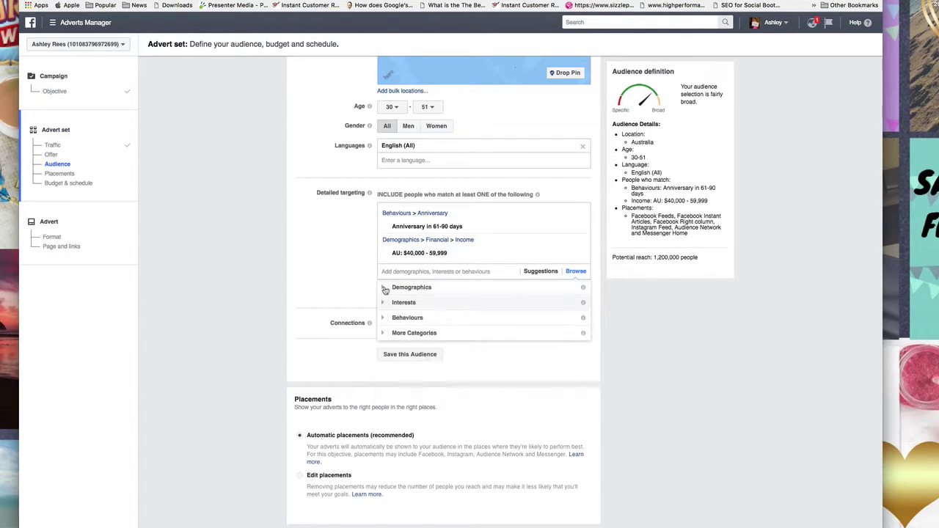
left_click(331, 285)
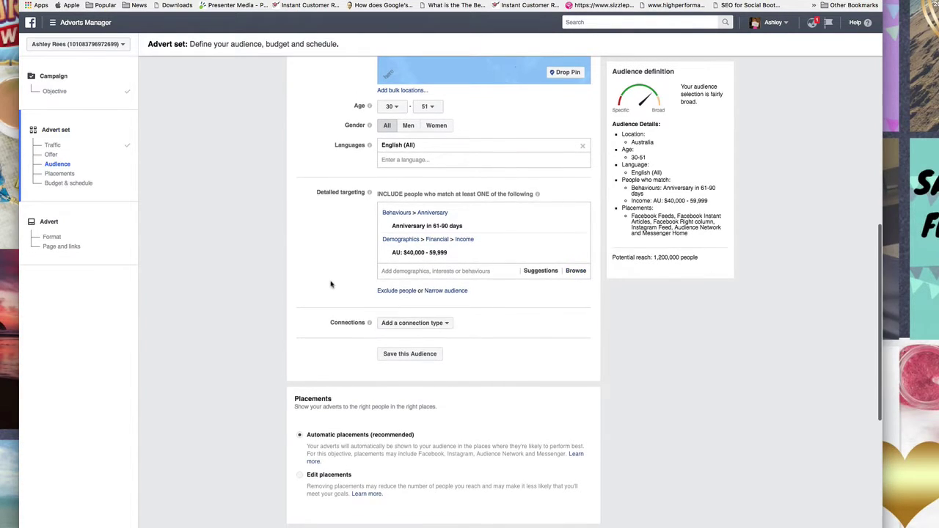
Add the suggested Upcoming birthday life event and the In a relationship status to detailed targeting.
left_click(417, 271)
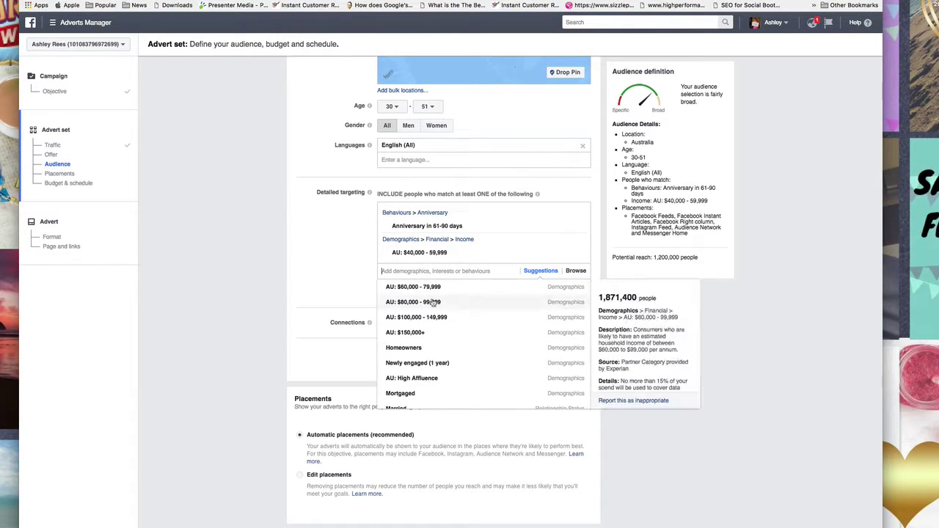
mouse_move(526, 323)
scroll(526, 323, "down", 1)
scroll(527, 324, "down", 3)
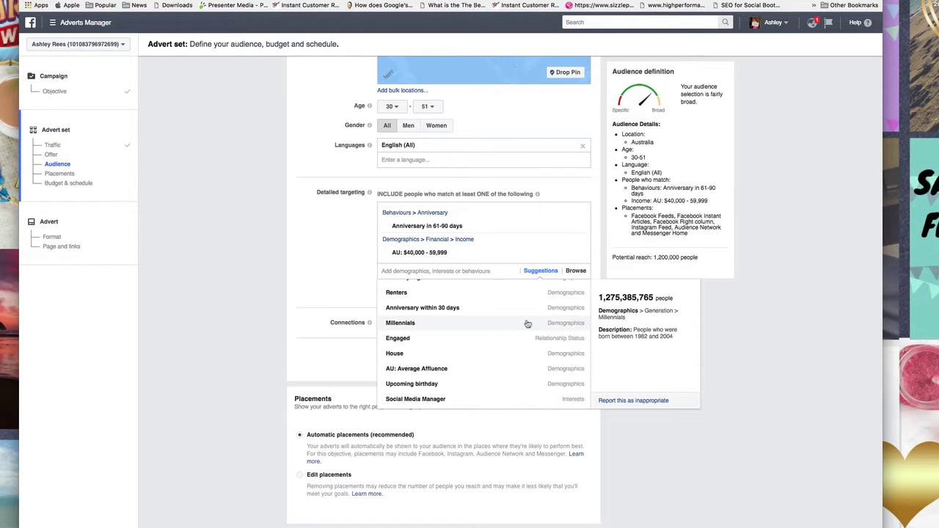
left_click(427, 384)
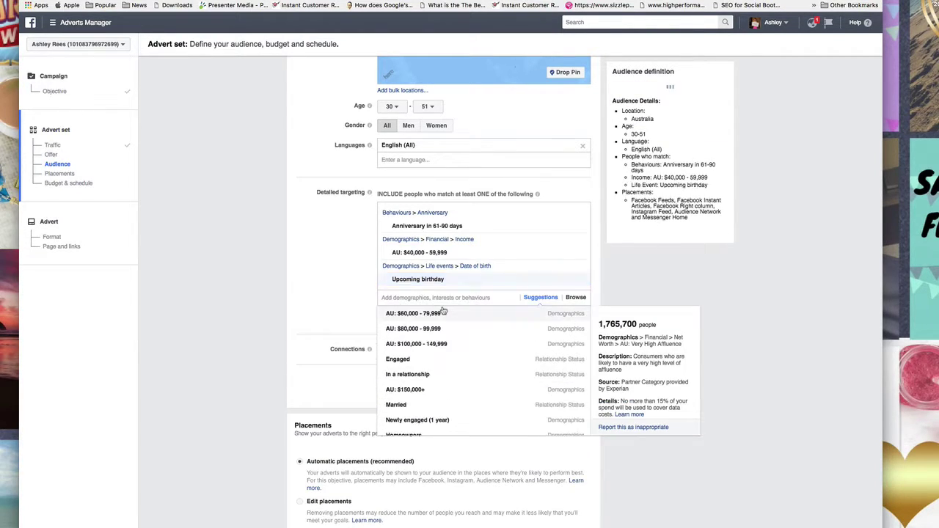
scroll(457, 353, "down", 1)
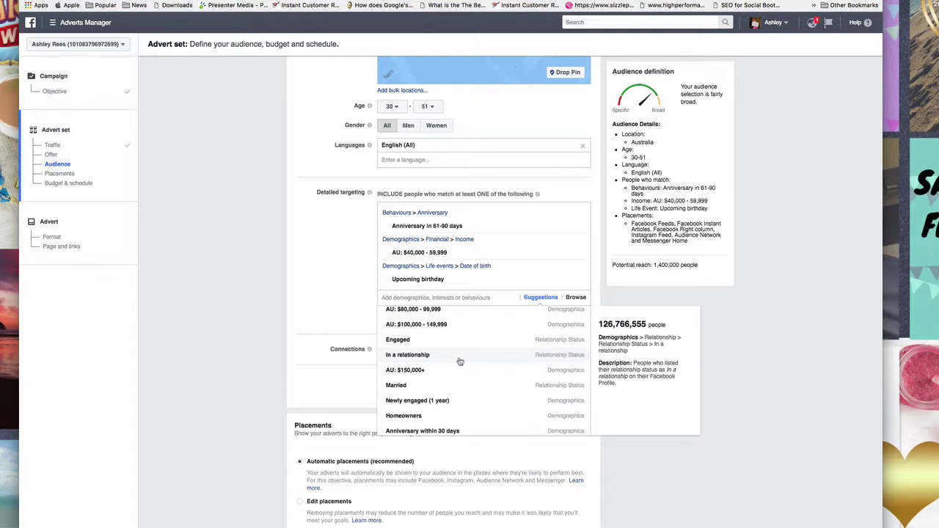
left_click(459, 359)
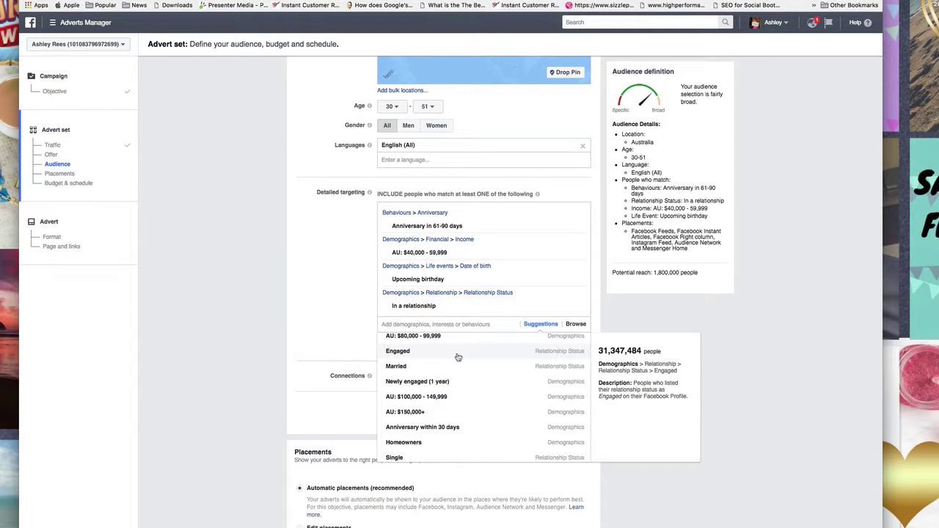
Look through the remaining targeting suggestions, enlarge the browser window and close the suggestions list.
scroll(456, 370, "down", 3)
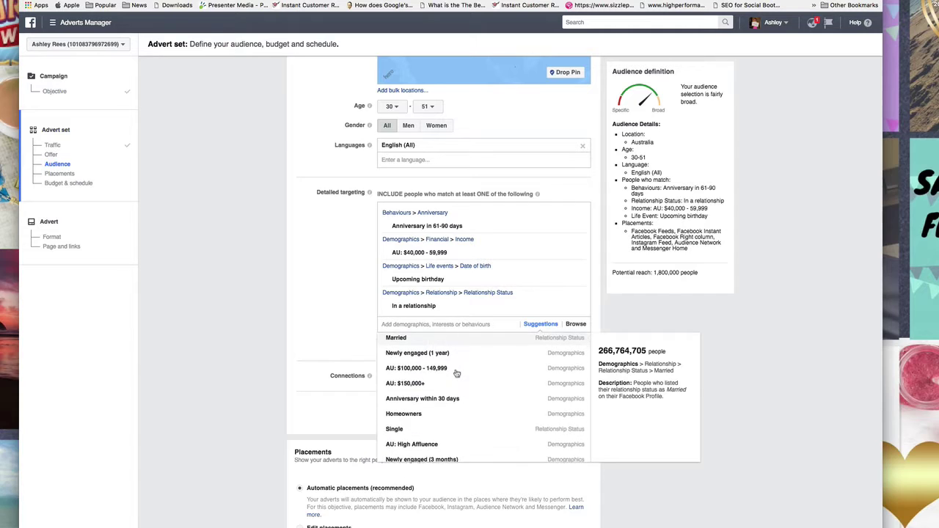
scroll(456, 373, "down", 4)
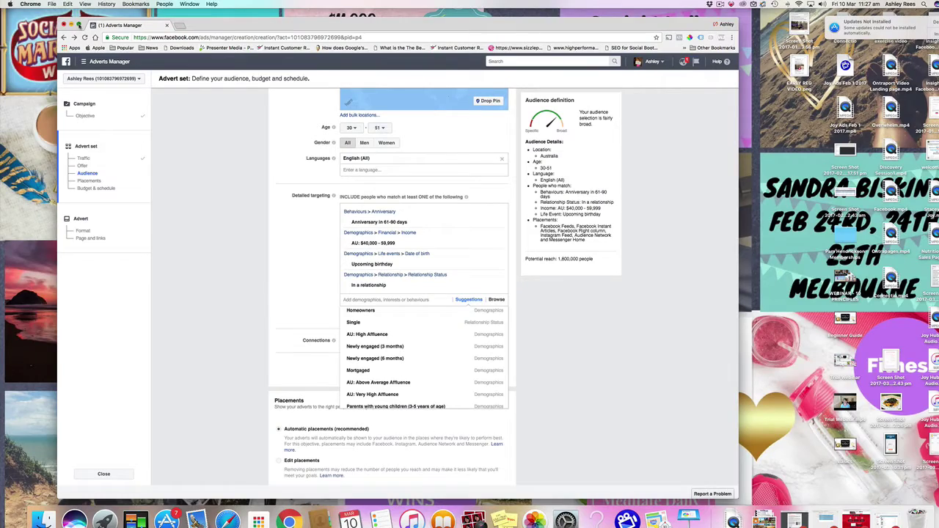
left_click(38, 9)
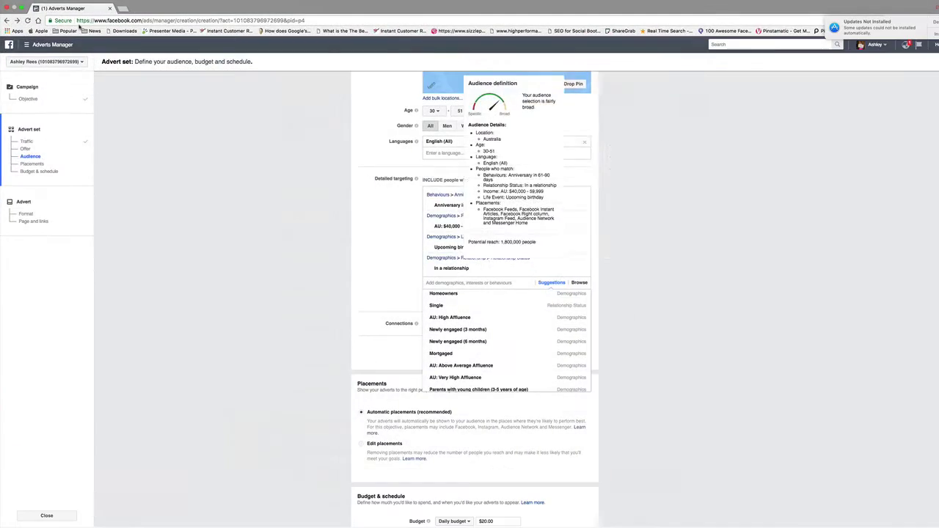
scroll(367, 212, "down", 2)
left_click(365, 212)
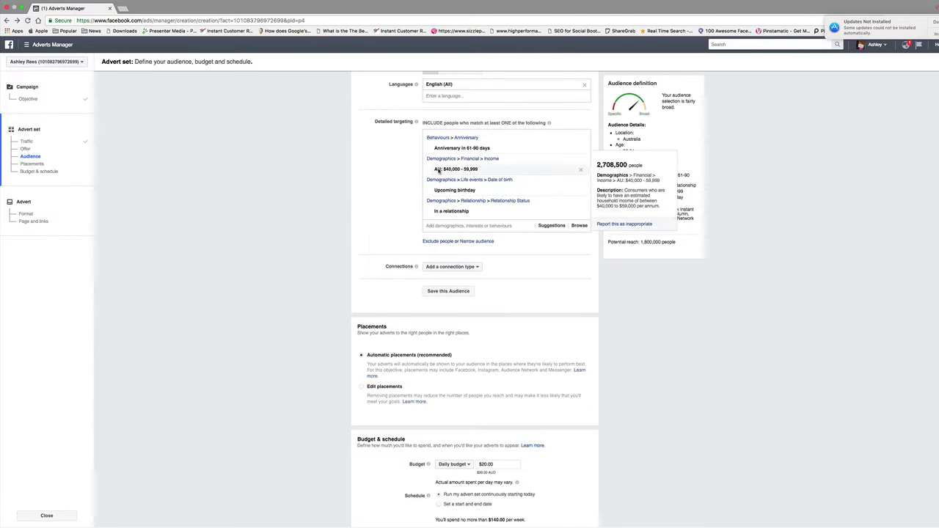
Review the included detailed targeting criteria and highlight the potential reach in the audience definition.
mouse_move(444, 210)
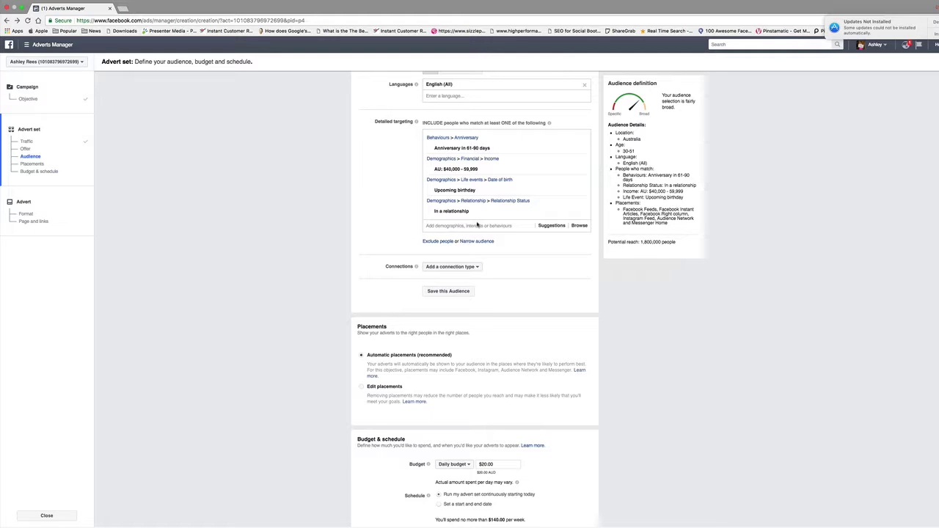
left_click_drag(628, 240, 682, 241)
left_click(681, 240)
left_click_drag(608, 241, 678, 241)
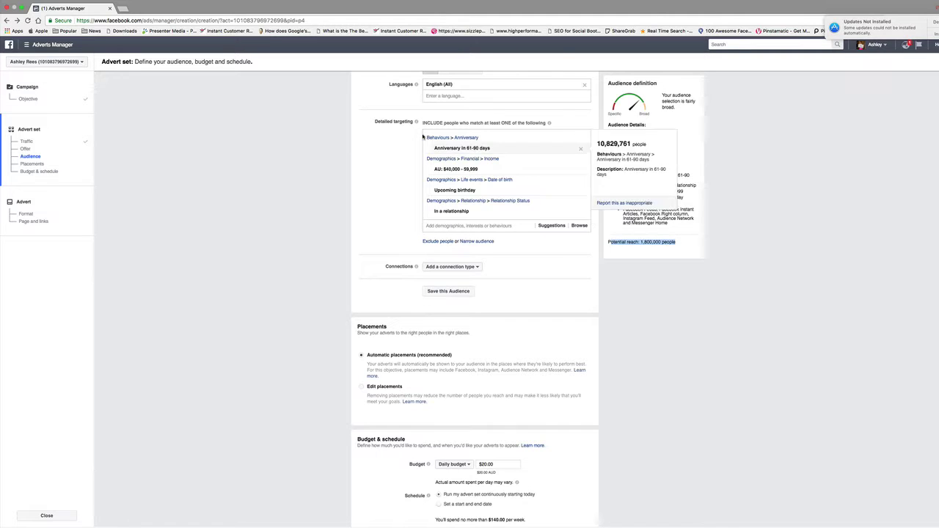
mouse_move(452, 159)
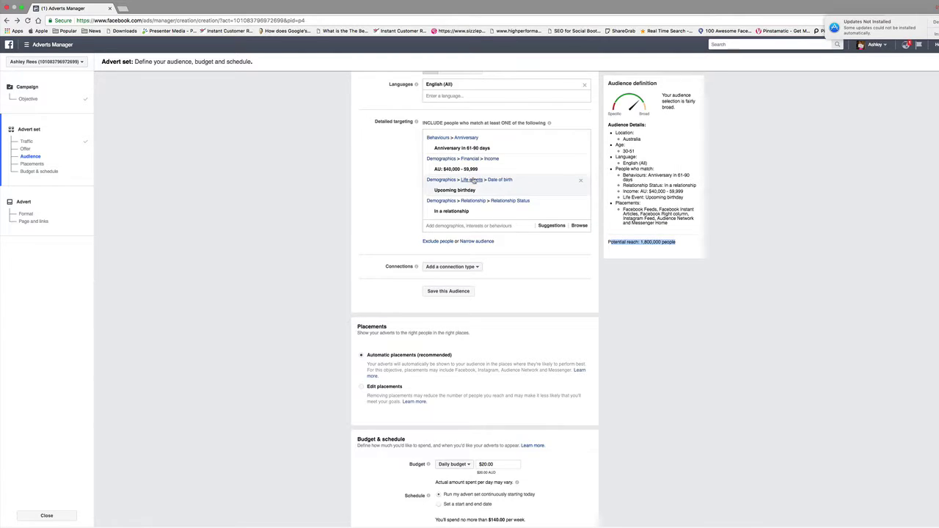
Switch the advert set to Edit placements and exclude the Messenger and Audience Network platforms.
scroll(591, 257, "up", 2)
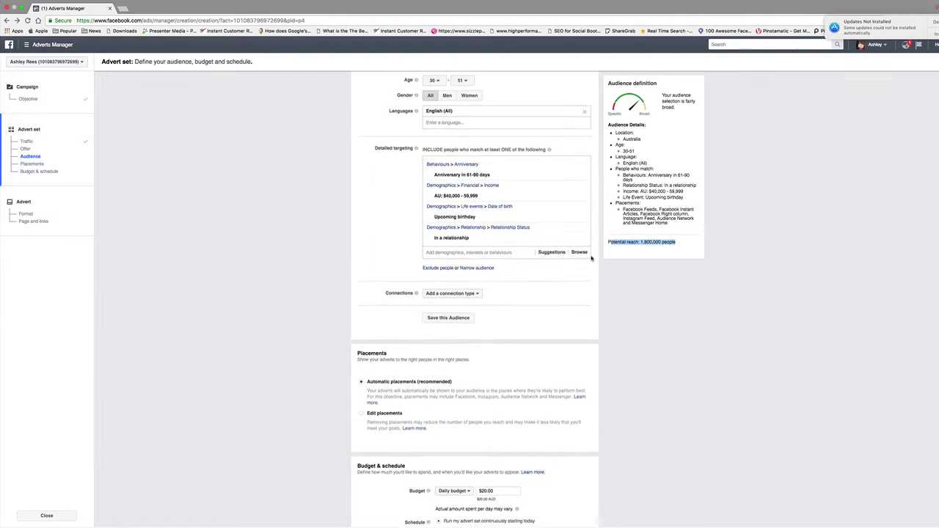
scroll(591, 258, "down", 4)
scroll(591, 257, "down", 1)
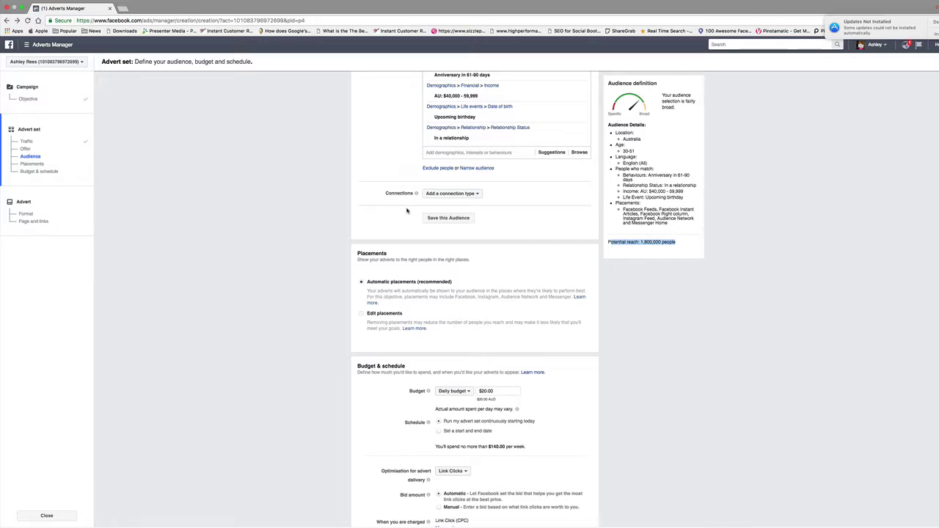
scroll(407, 211, "down", 3)
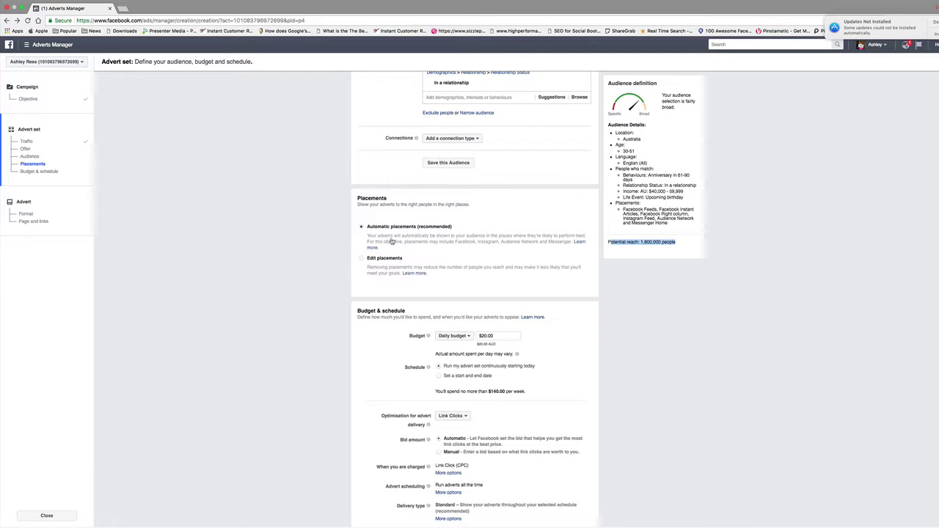
scroll(388, 242, "down", 3)
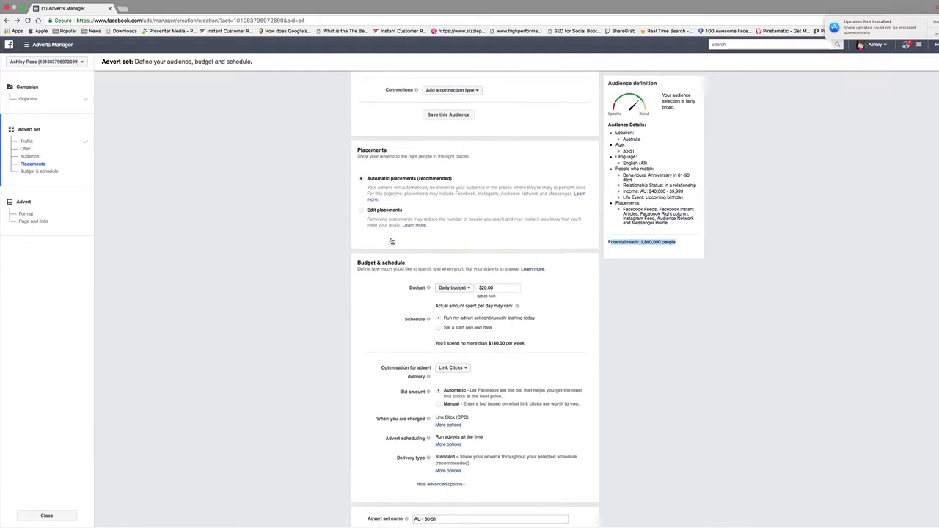
left_click(361, 205)
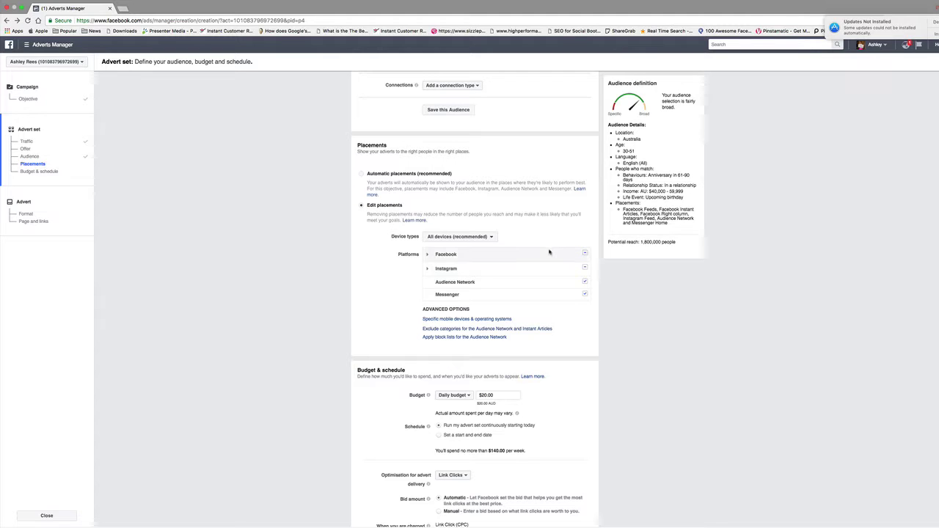
mouse_move(585, 297)
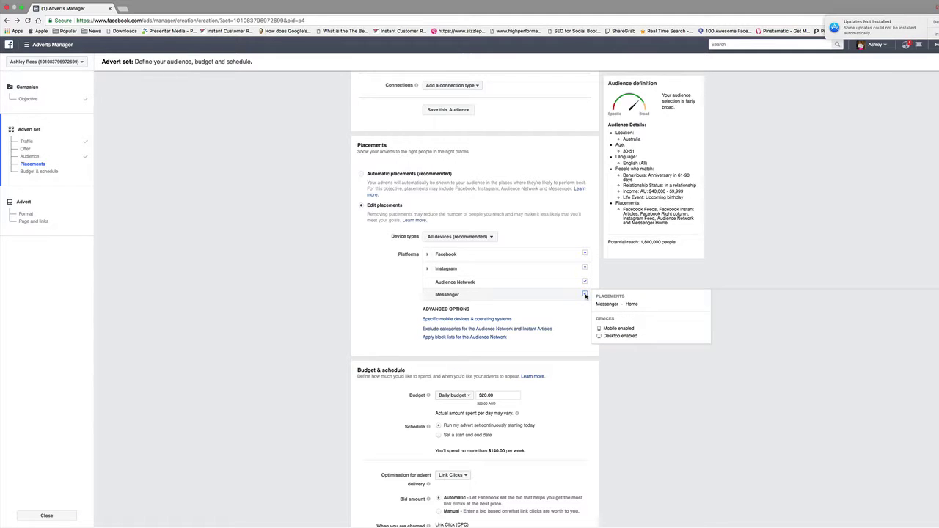
left_click(584, 293)
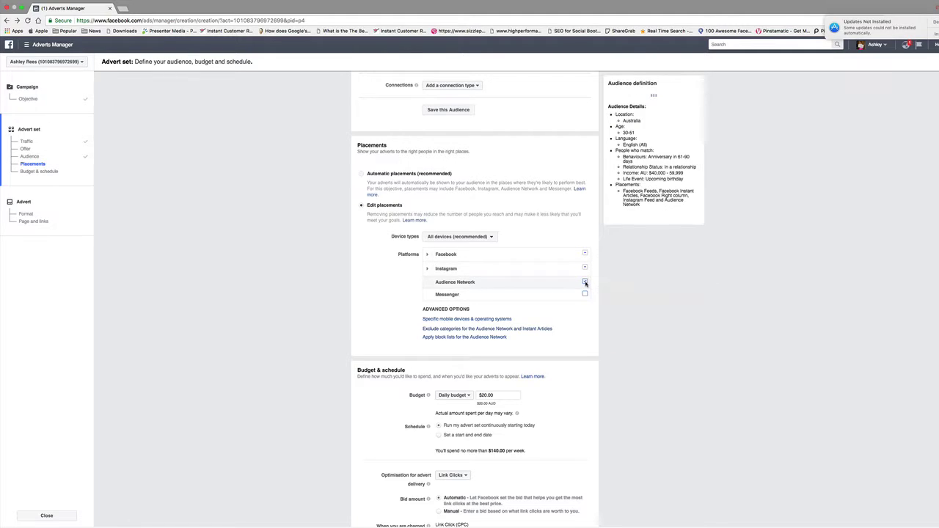
left_click(585, 282)
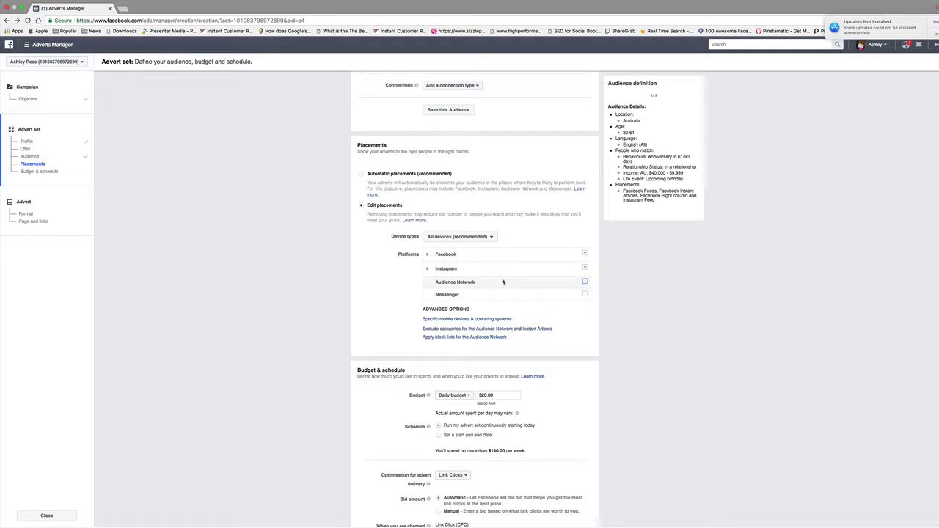
Exclude the Feed placement of the Instagram platform and collapse its placement options.
left_click(426, 269)
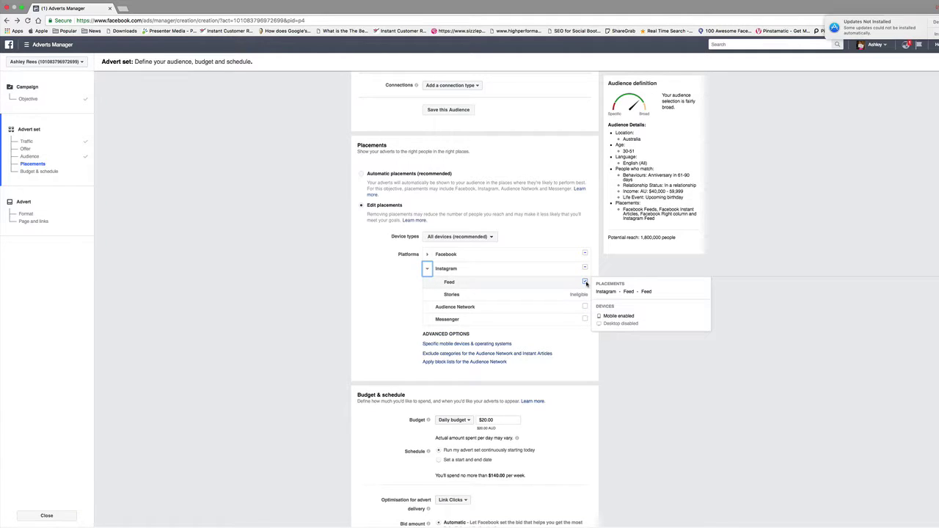
left_click(585, 282)
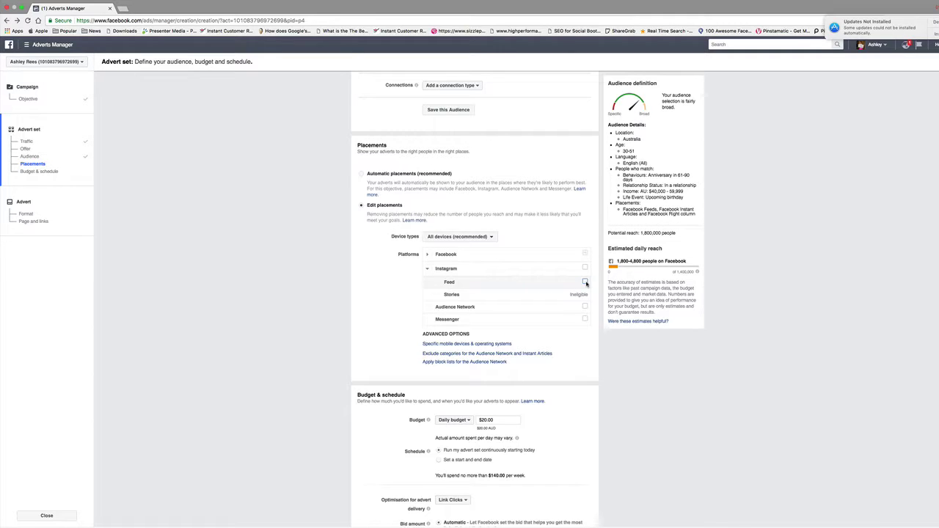
left_click(427, 269)
Exclude the Right column and Instant Articles placements of the Facebook platform and collapse its placement options.
mouse_move(430, 261)
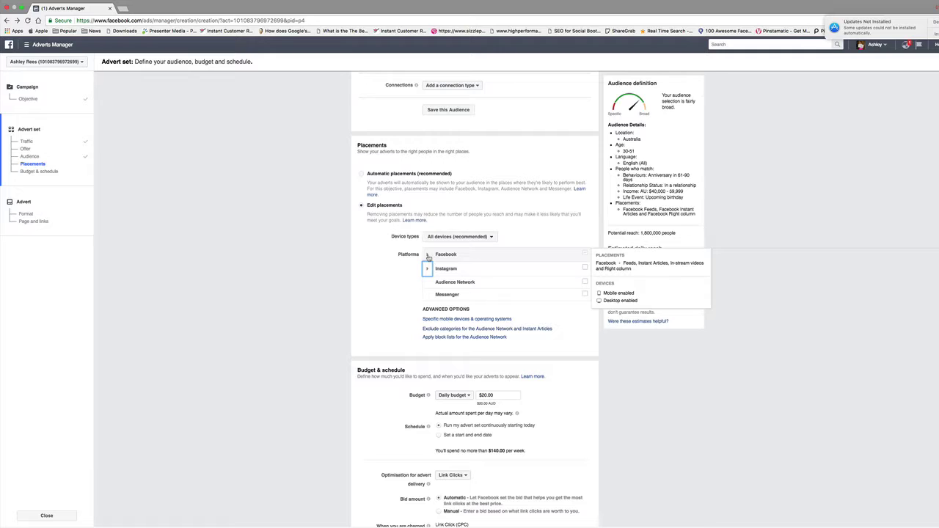
left_click(427, 256)
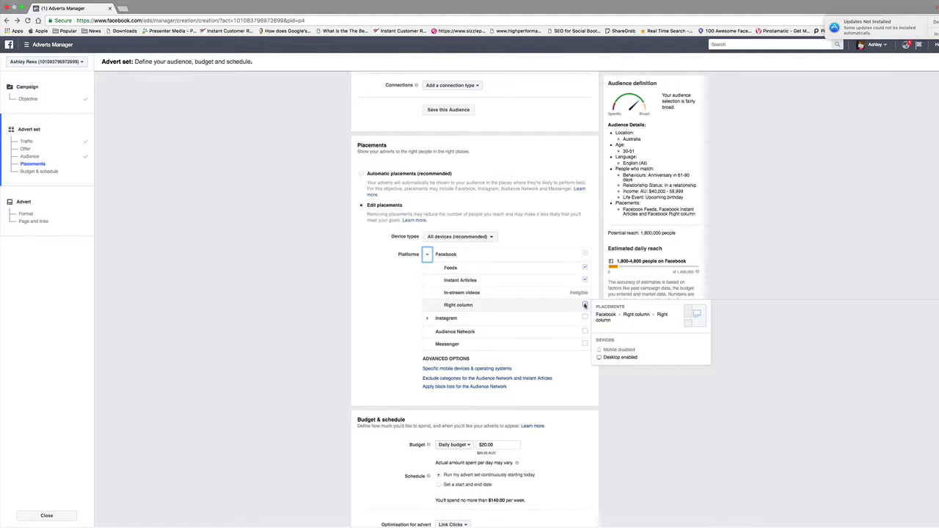
left_click(584, 304)
left_click(585, 279)
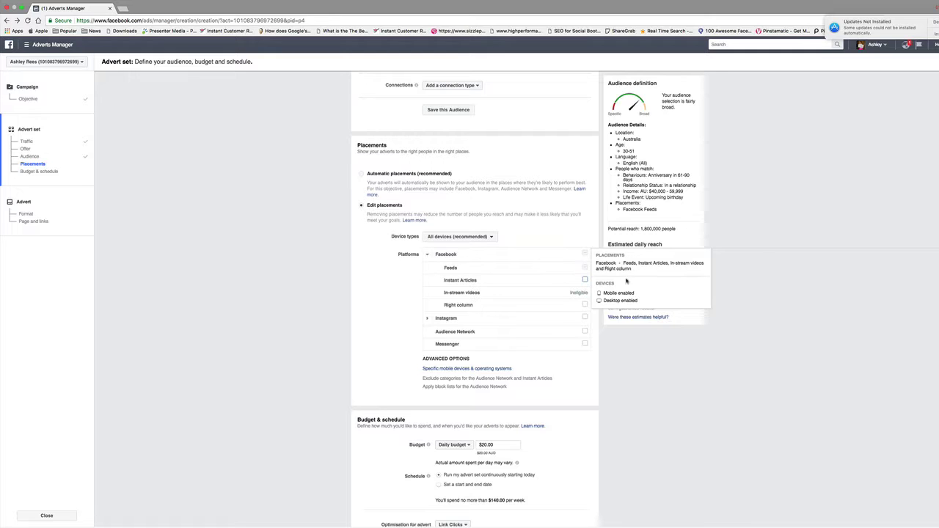
left_click(430, 254)
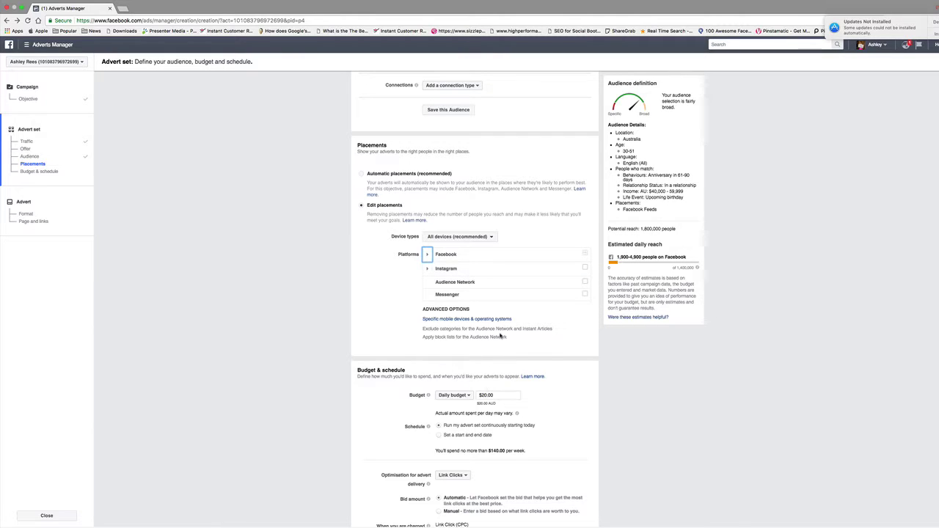
Set the advert set's daily budget to $5.00 and highlight the maximum weekly spend under the schedule.
scroll(499, 336, "down", 2)
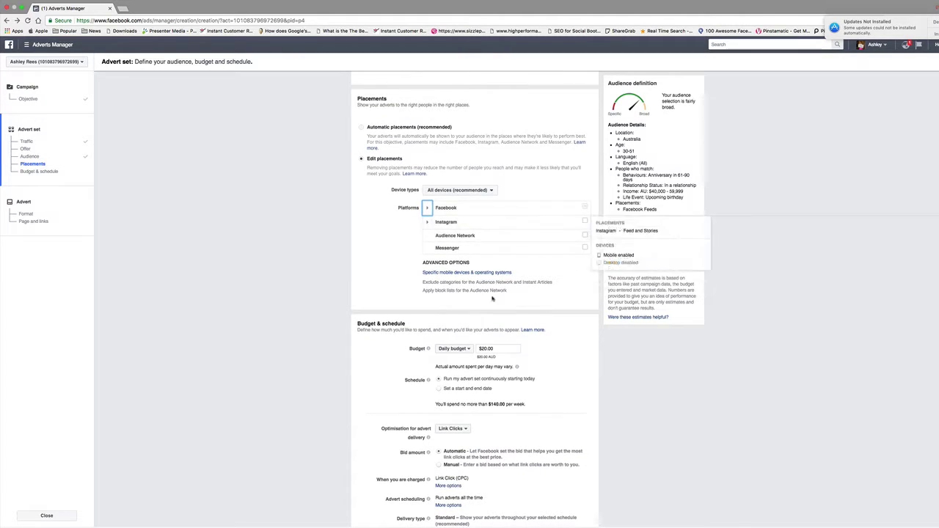
scroll(492, 298, "down", 4)
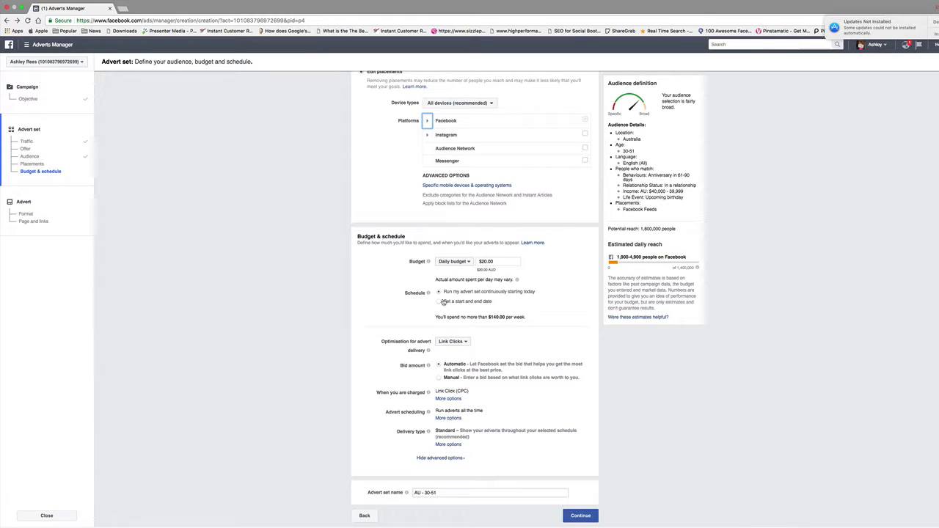
double_click(484, 262)
type("5")
left_click(576, 287)
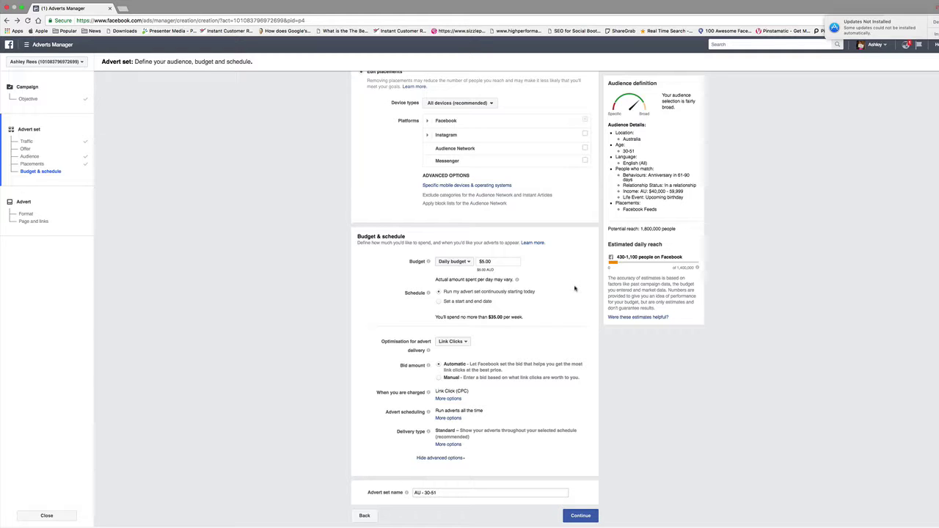
left_click_drag(435, 317, 526, 316)
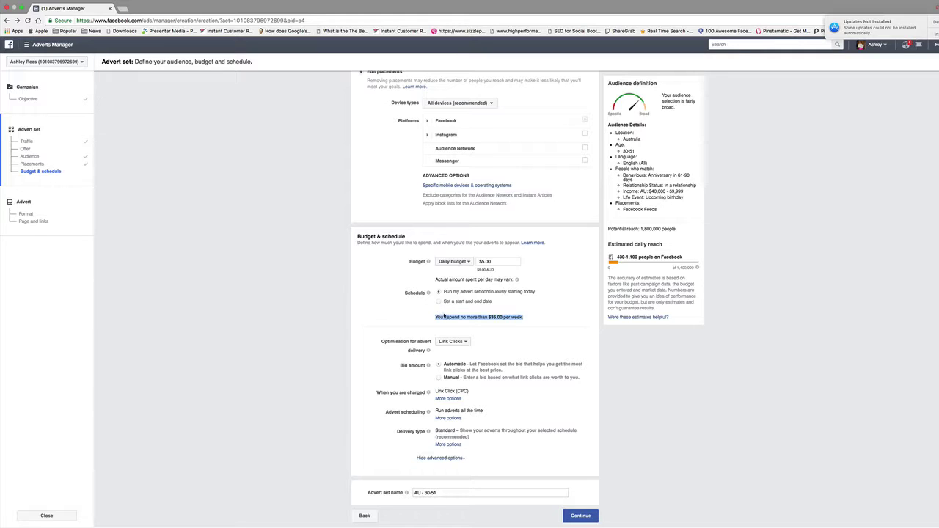
left_click(557, 320)
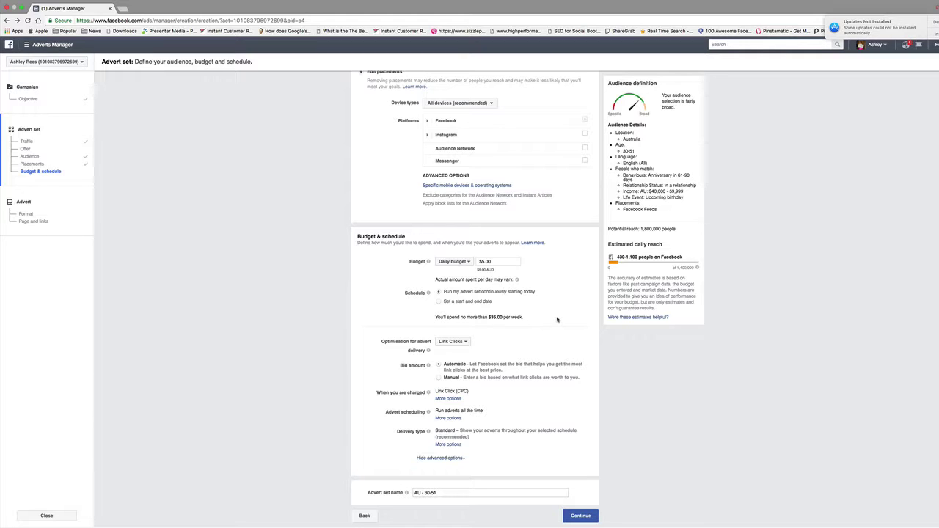
Check the start and end date schedule and the delivery optimisation options, keep the continuous schedule and Link Clicks, and continue to the advert stage.
left_click(451, 301)
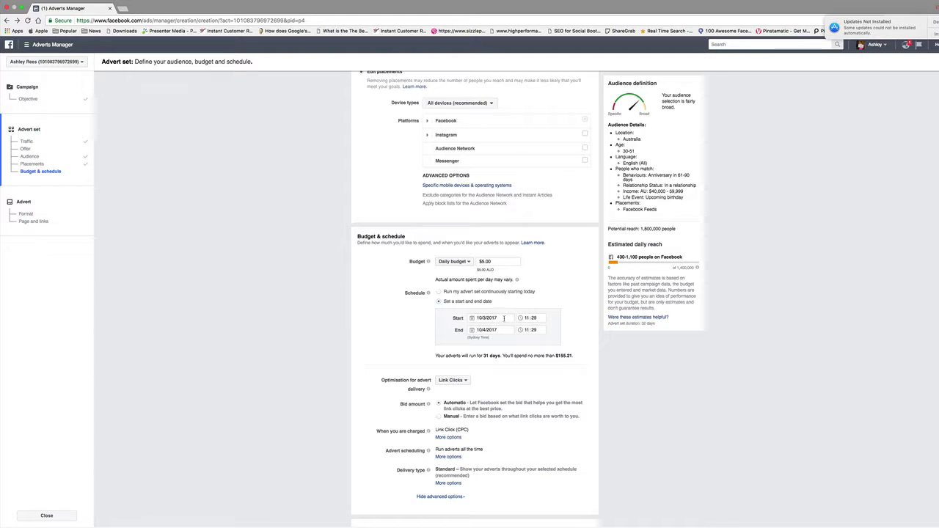
left_click(439, 291)
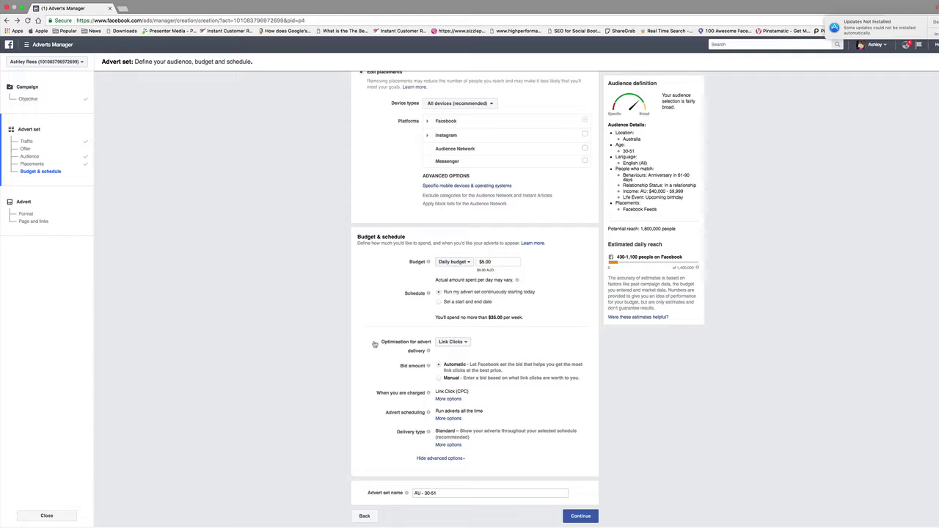
left_click(456, 342)
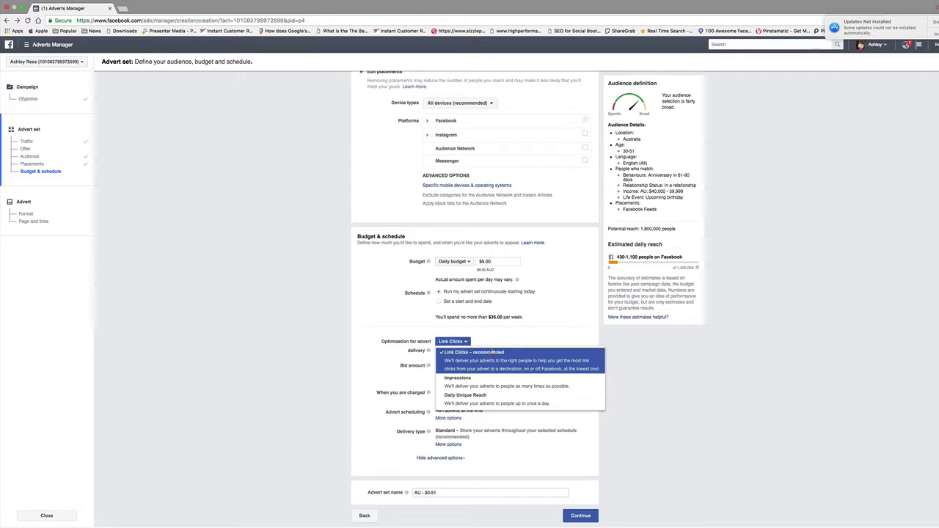
left_click(496, 341)
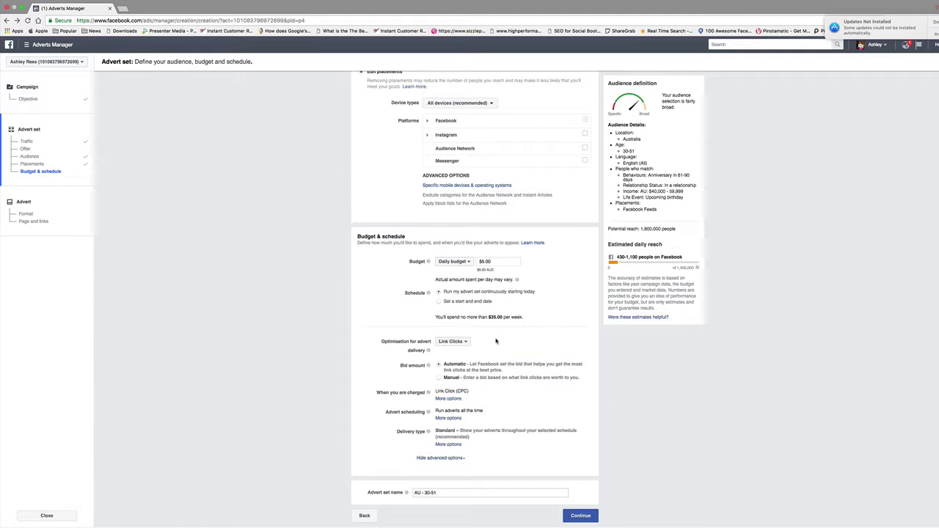
left_click(580, 516)
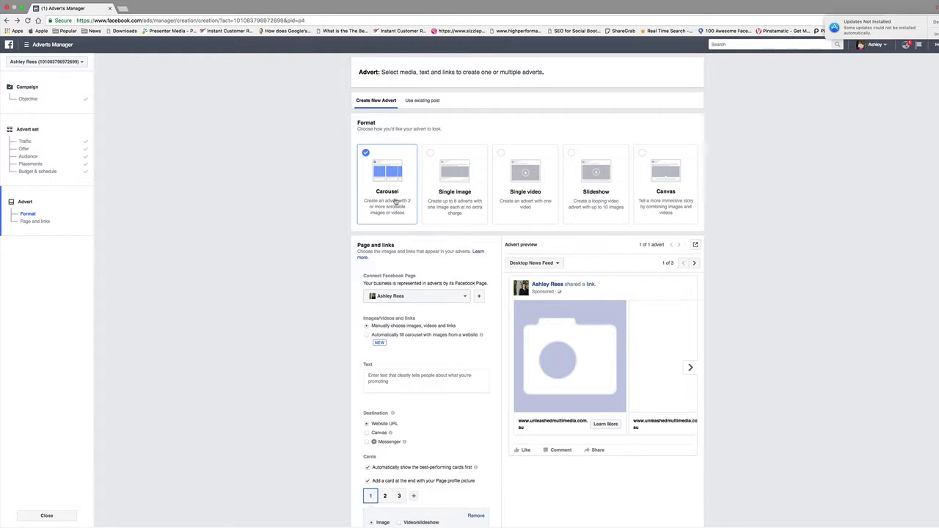
Review the video specifications for the first carousel card and switch the card back to Image.
scroll(424, 249, "down", 3)
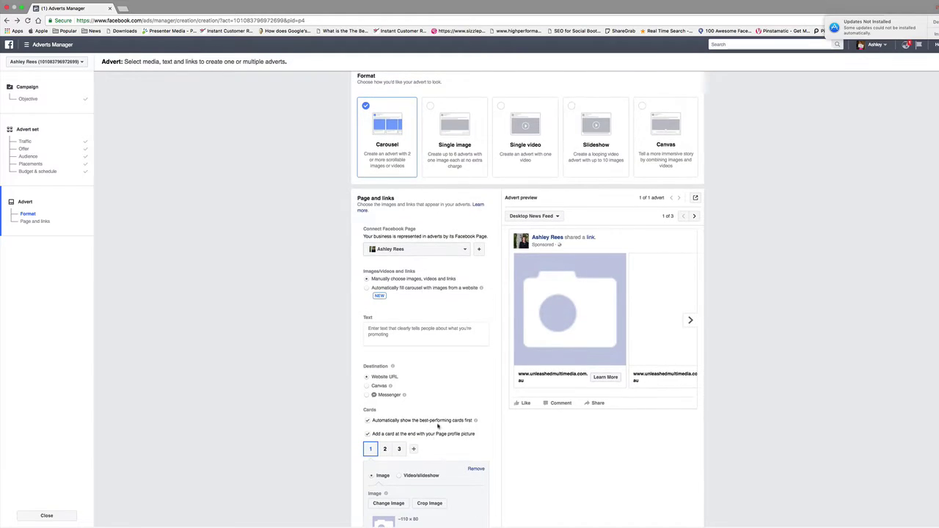
scroll(433, 397, "down", 3)
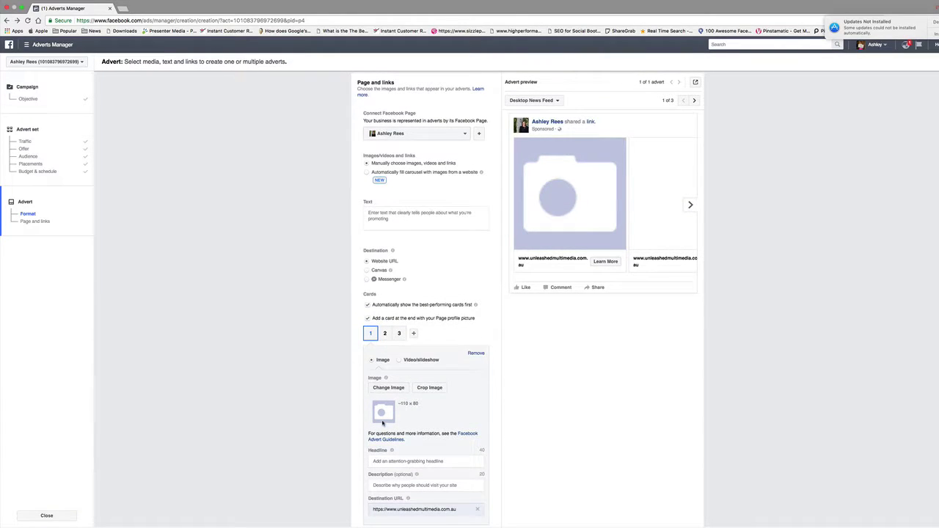
left_click(413, 360)
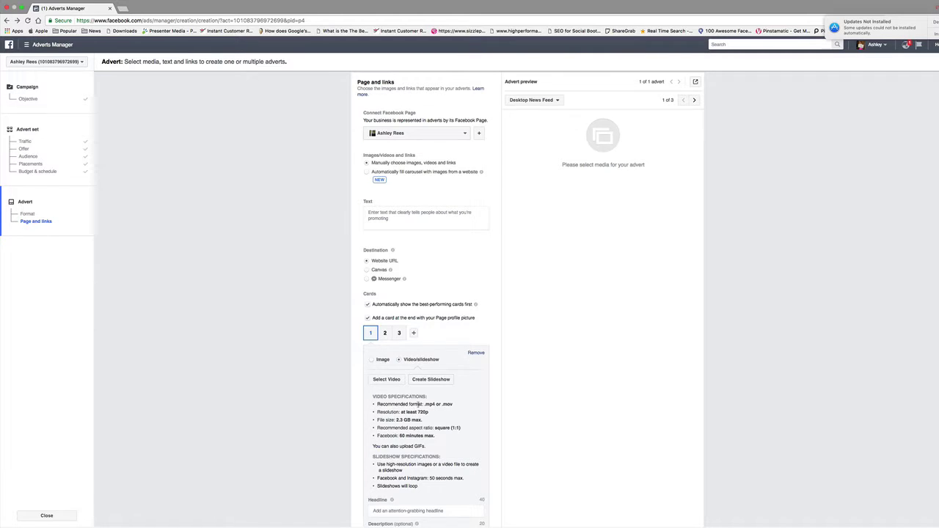
left_click_drag(453, 437, 372, 397)
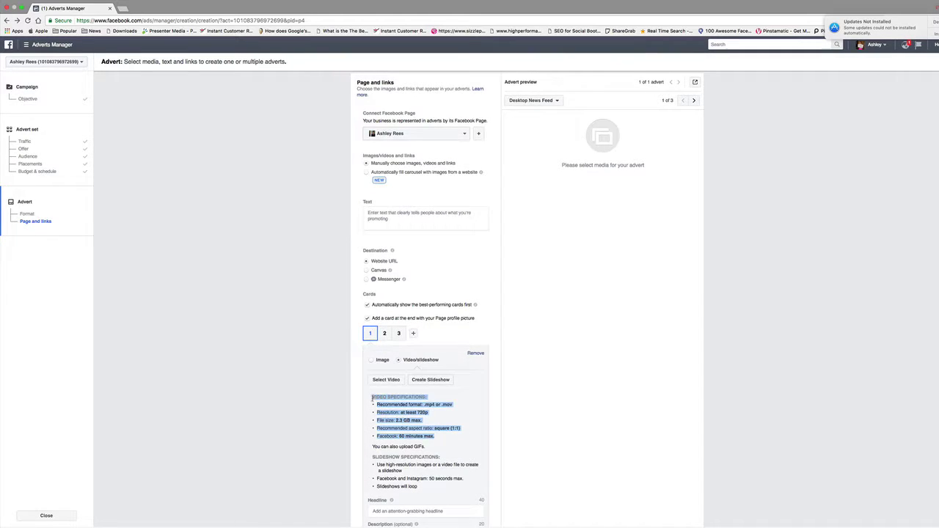
scroll(457, 407, "down", 1)
left_click(461, 400)
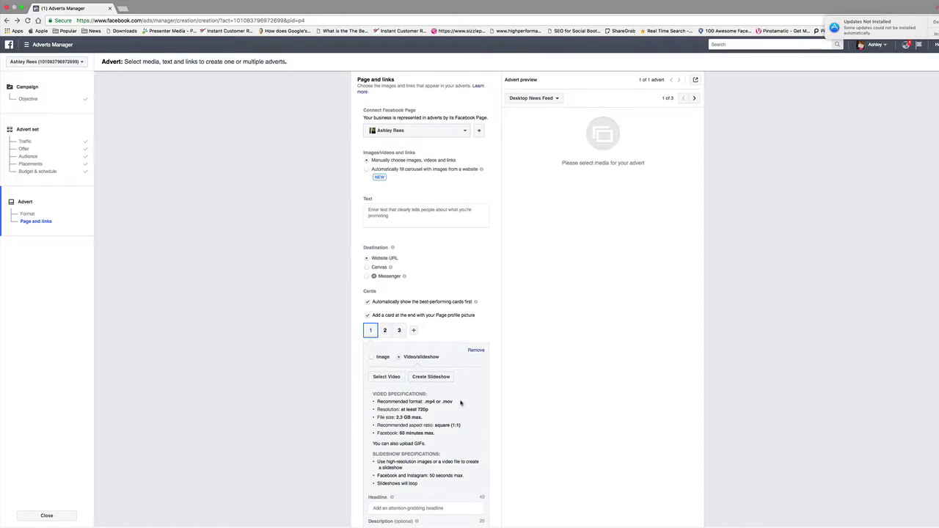
left_click(384, 358)
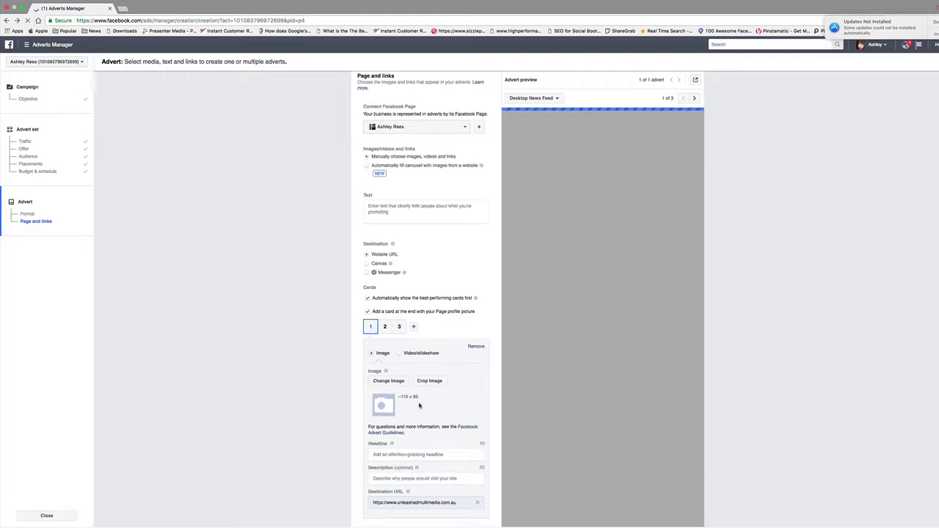
Look over the carousel advert setup and step through its cards in the Desktop News Feed preview.
scroll(419, 405, "down", 2)
scroll(419, 405, "up", 5)
scroll(419, 404, "down", 1)
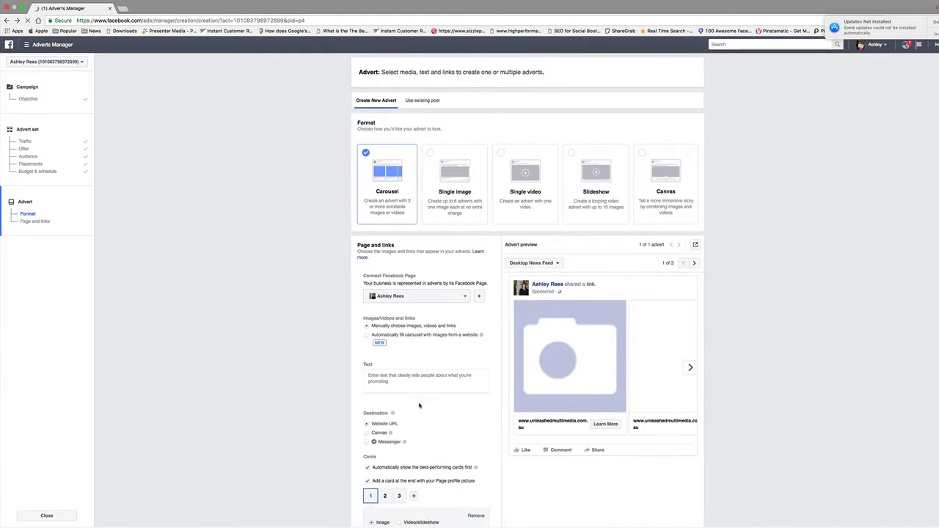
left_click(689, 367)
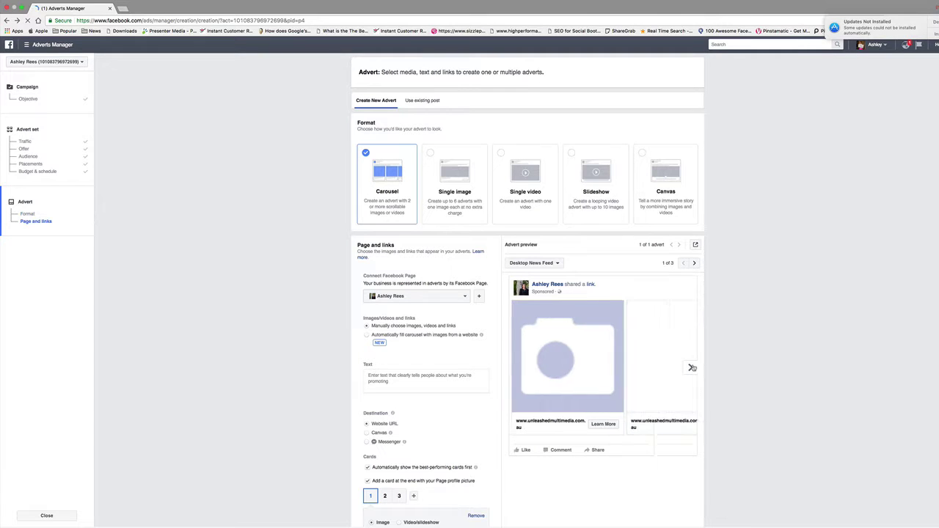
left_click(691, 367)
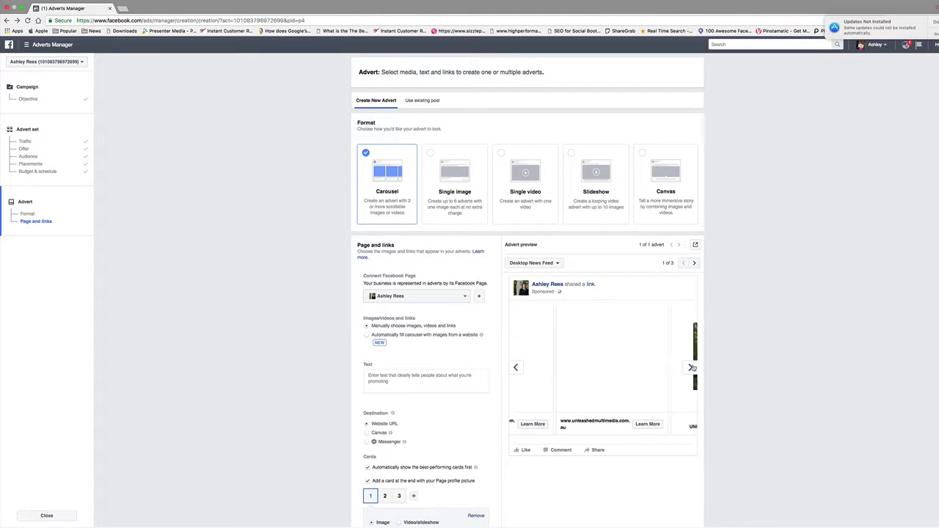
Add five more cards to the carousel advert.
scroll(414, 469, "down", 3)
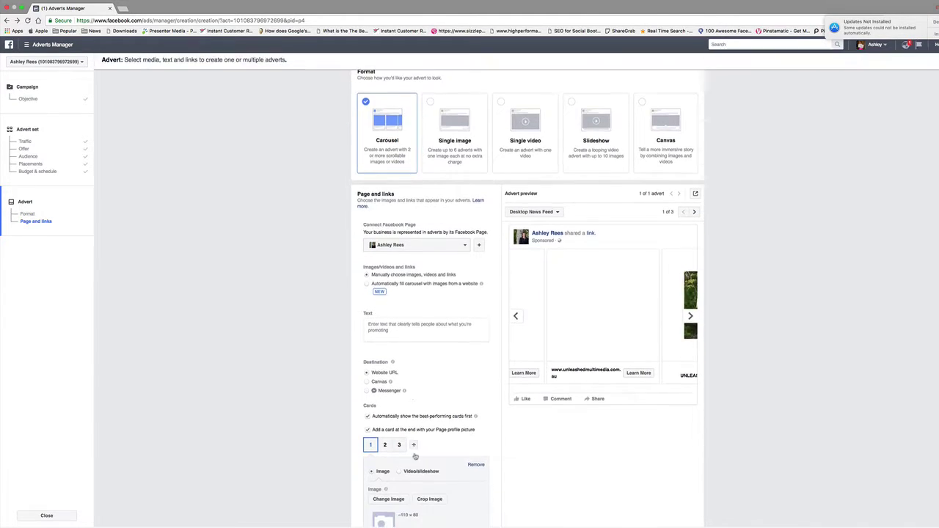
left_click(413, 446)
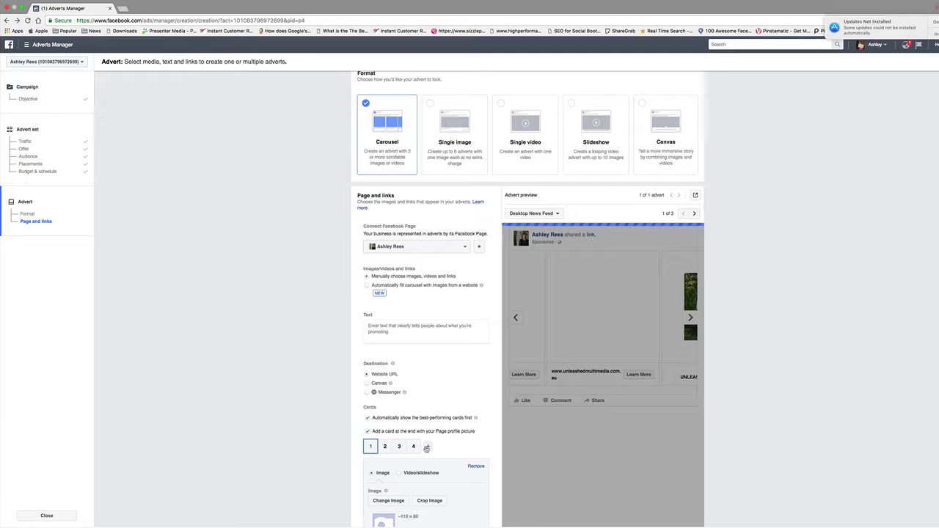
left_click(428, 447)
left_click(441, 447)
left_click(456, 447)
left_click(470, 446)
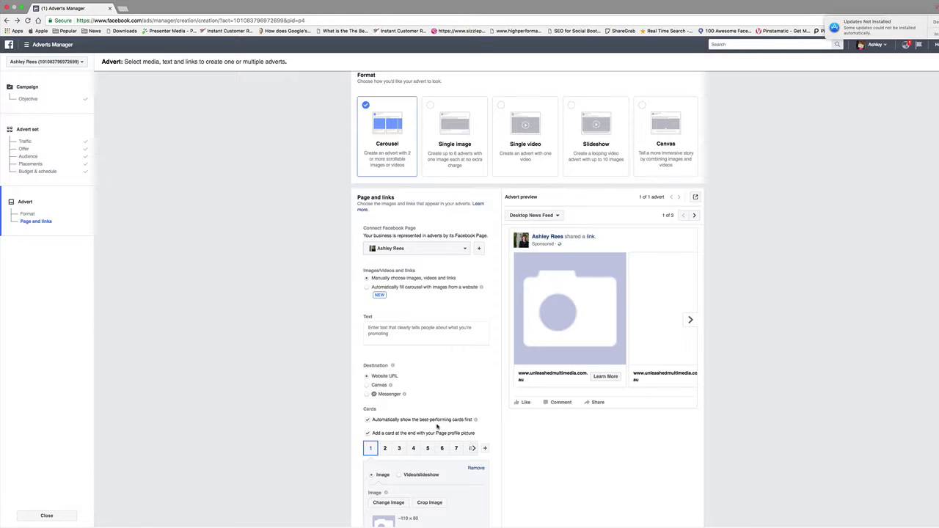
Change the advert format to Single image and add a world map picture from the free stock images using the search "marketing".
left_click(466, 157)
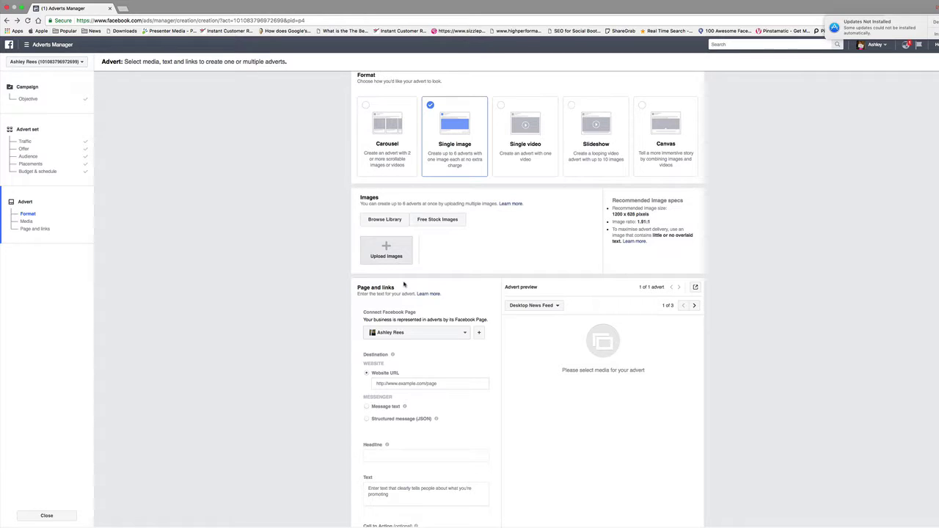
left_click(440, 222)
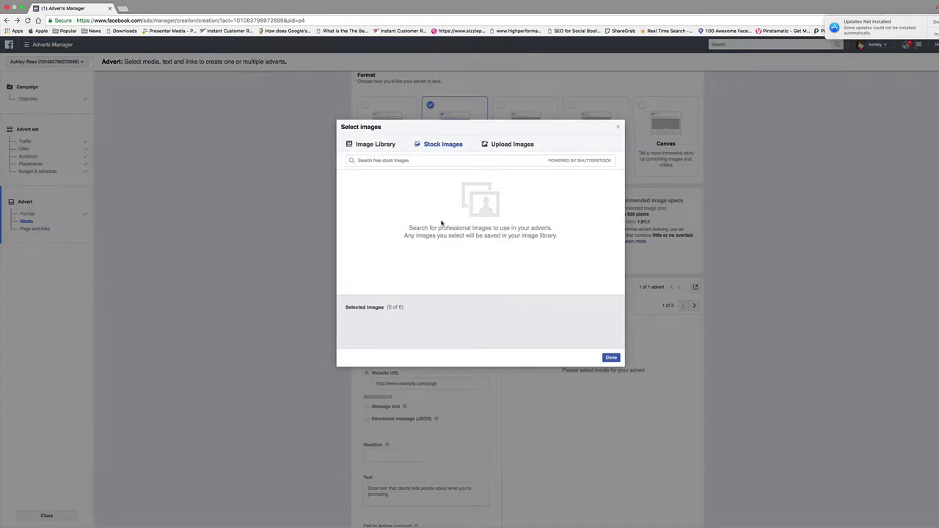
left_click(413, 159)
type("marketing")
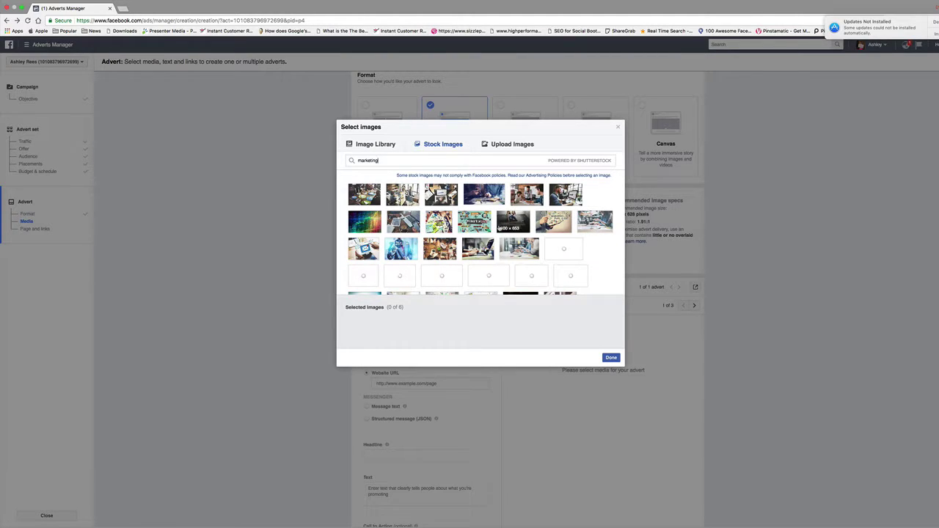
scroll(513, 228, "down", 3)
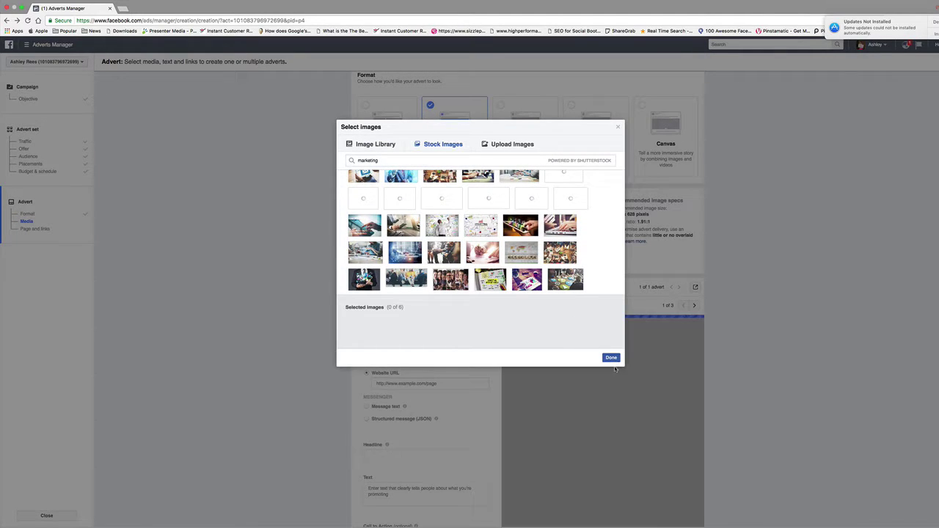
left_click(611, 358)
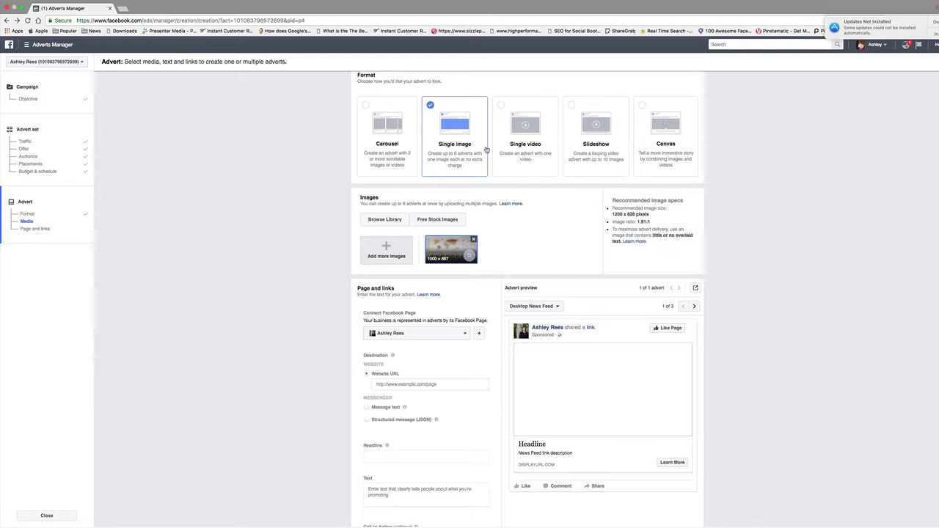
Highlight the recommended image size in the image specs and look over the advert's Page and links fields.
scroll(480, 246, "down", 2)
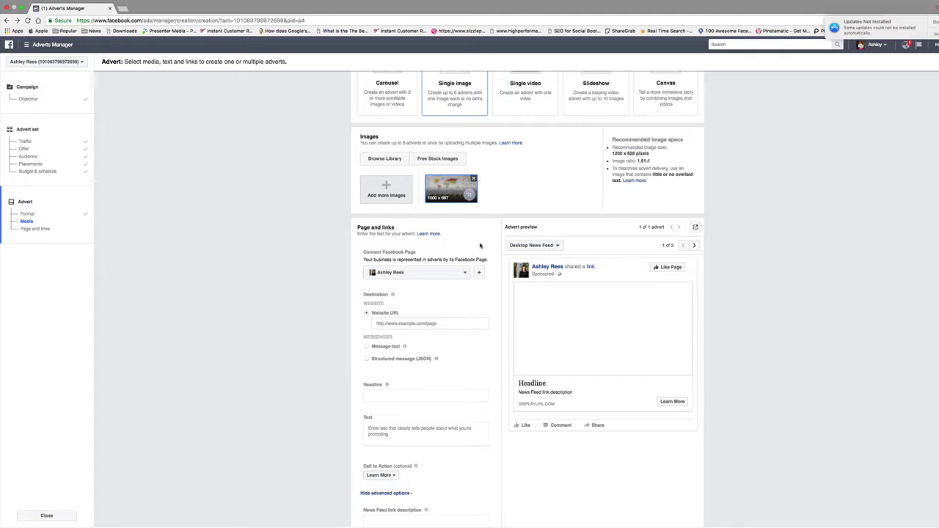
scroll(480, 245, "down", 1)
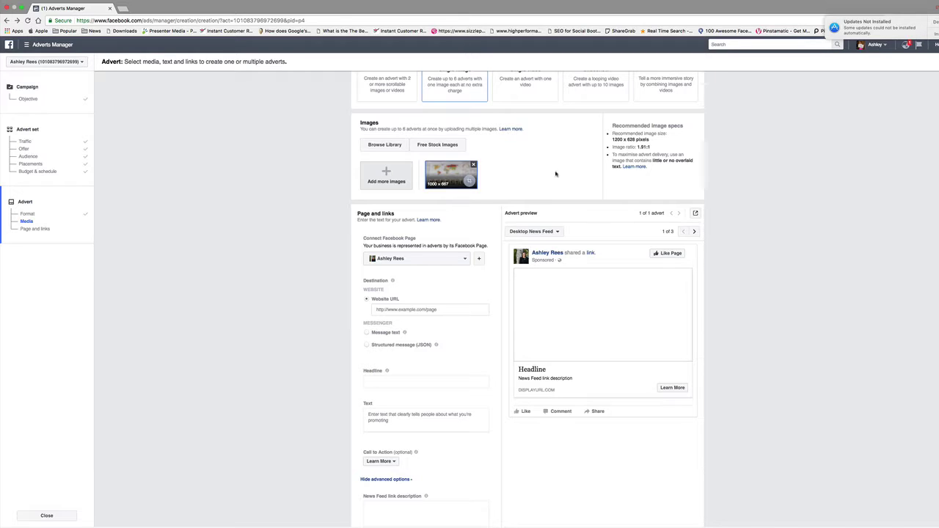
left_click_drag(656, 143, 613, 136)
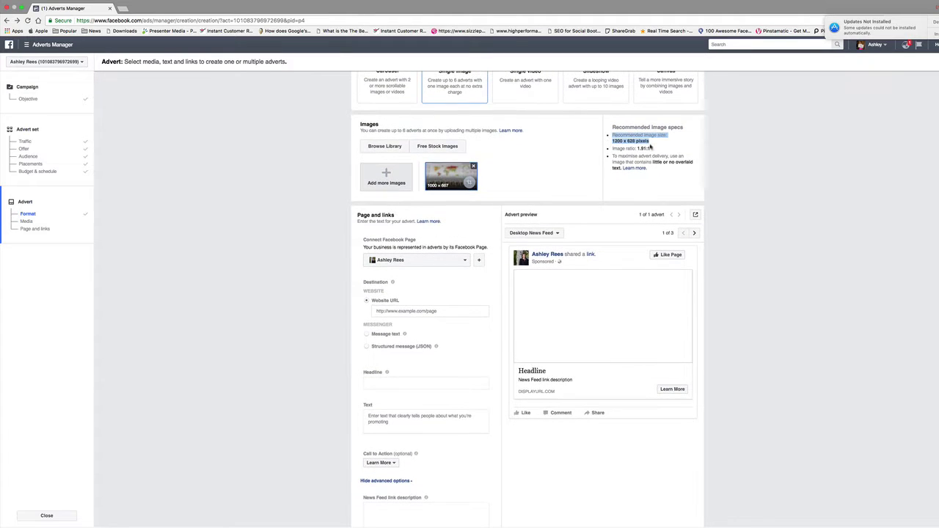
scroll(556, 179, "down", 3)
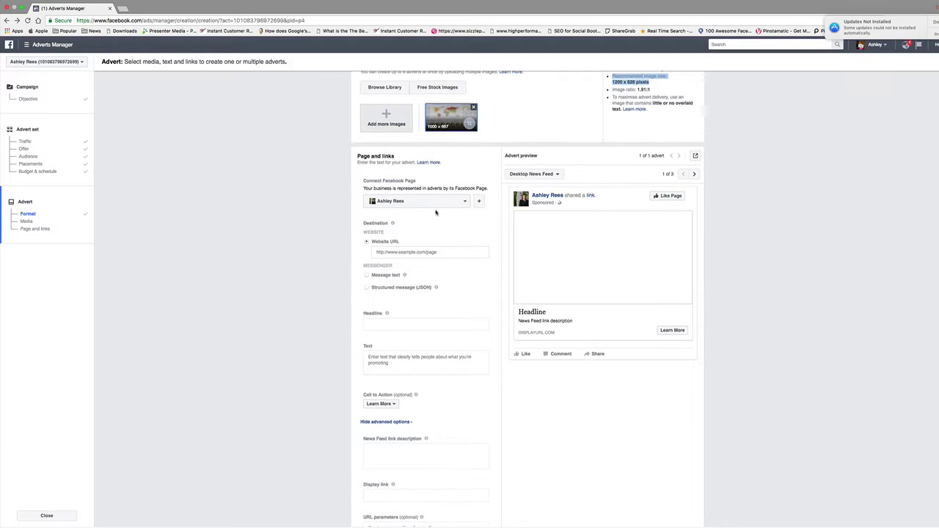
Connect the advert to the Unleashed Multimedia Facebook Page and check the Page selection.
scroll(435, 211, "down", 2)
left_click(421, 171)
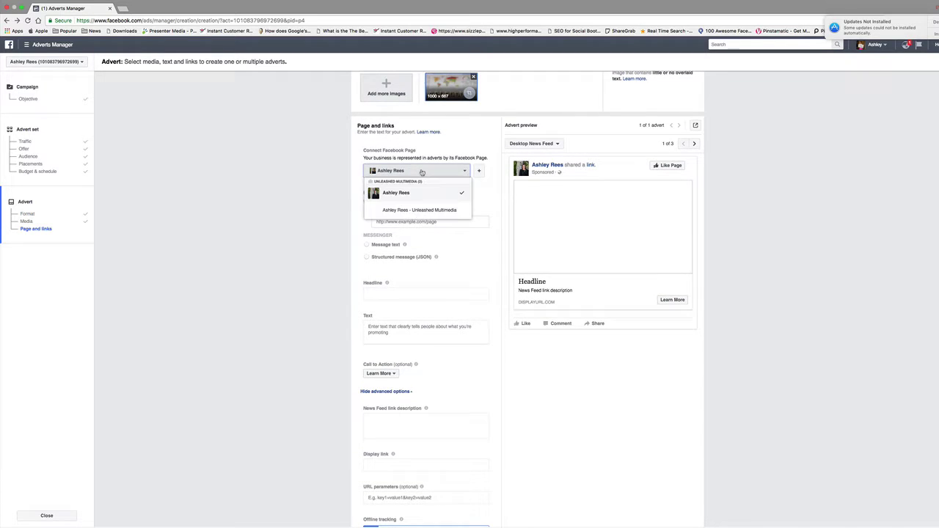
left_click(418, 210)
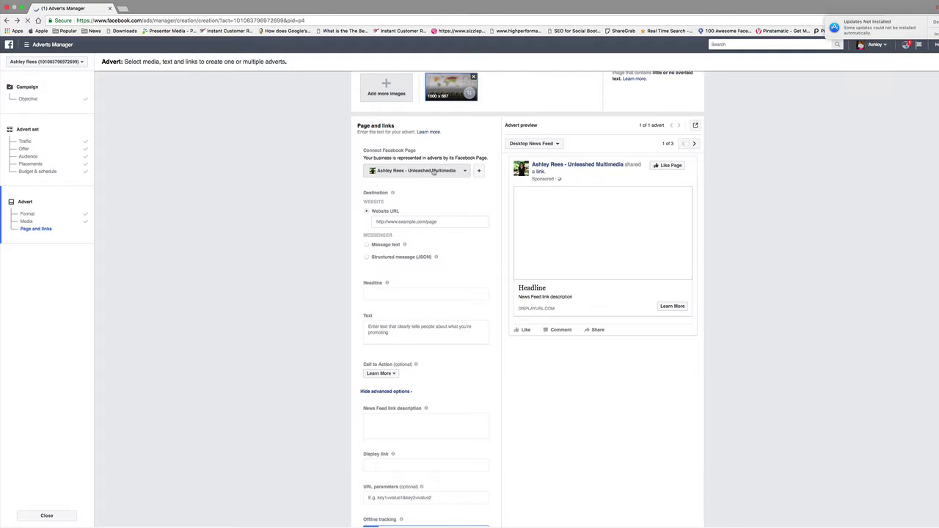
left_click(433, 171)
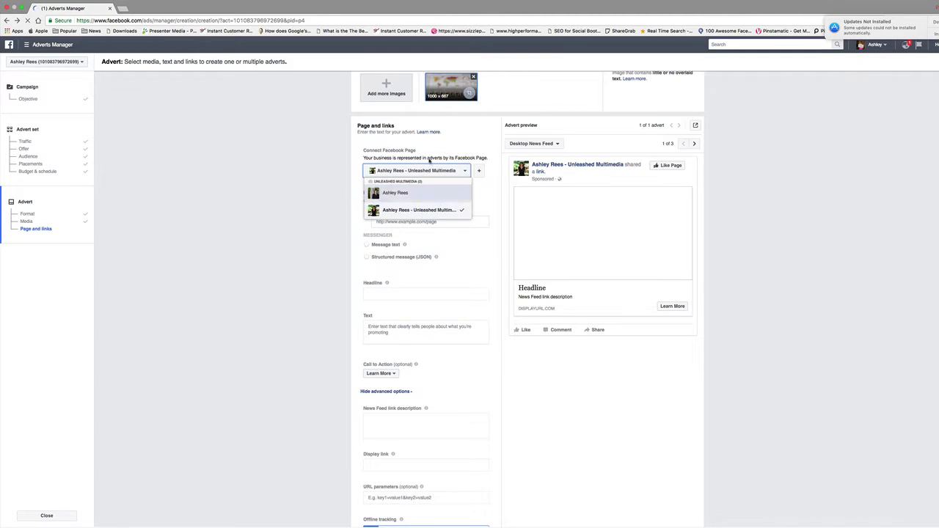
left_click(441, 146)
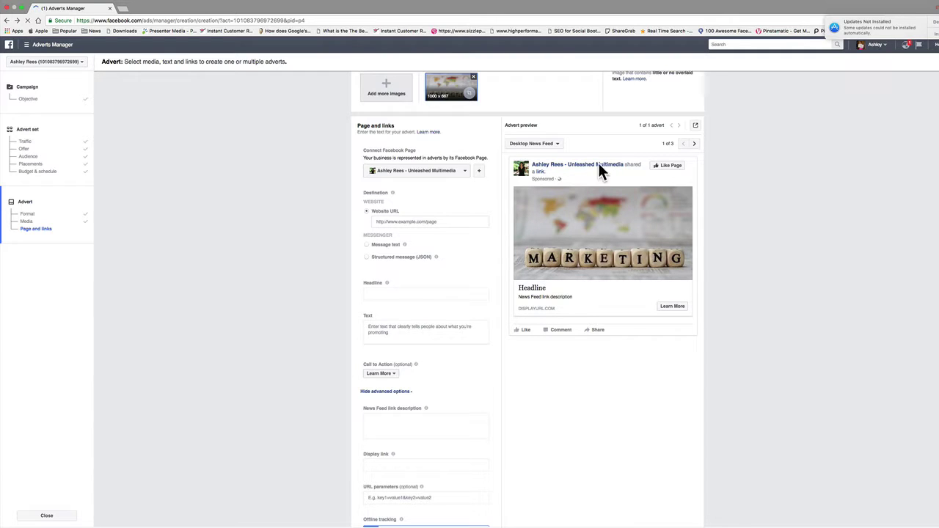
left_click(434, 221)
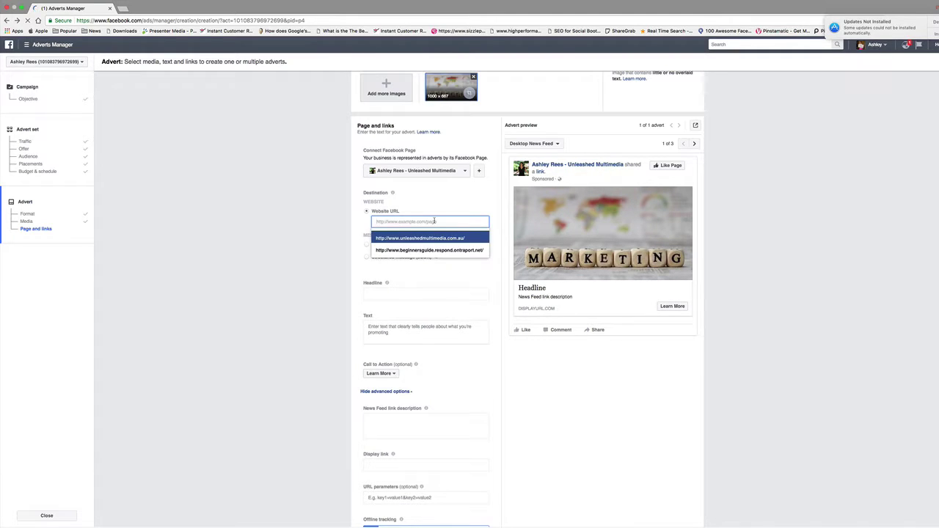
left_click(437, 239)
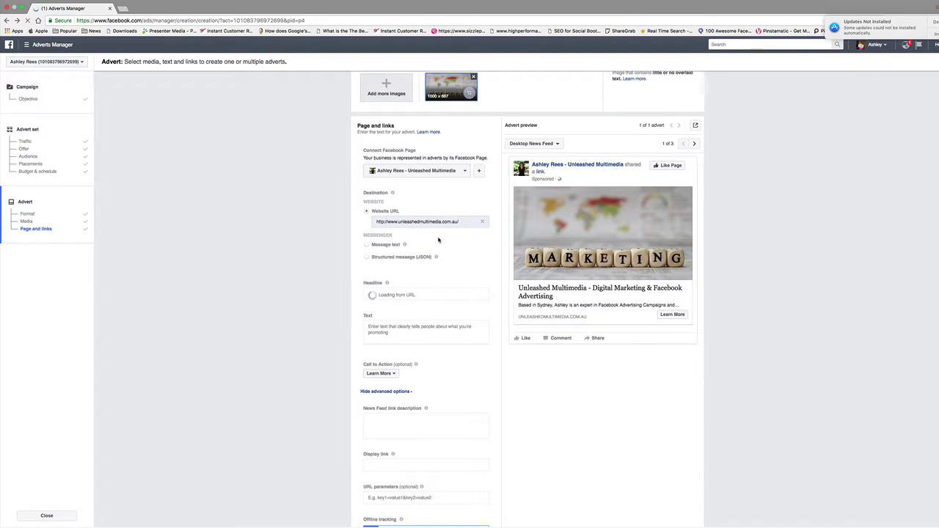
scroll(462, 247, "down", 1)
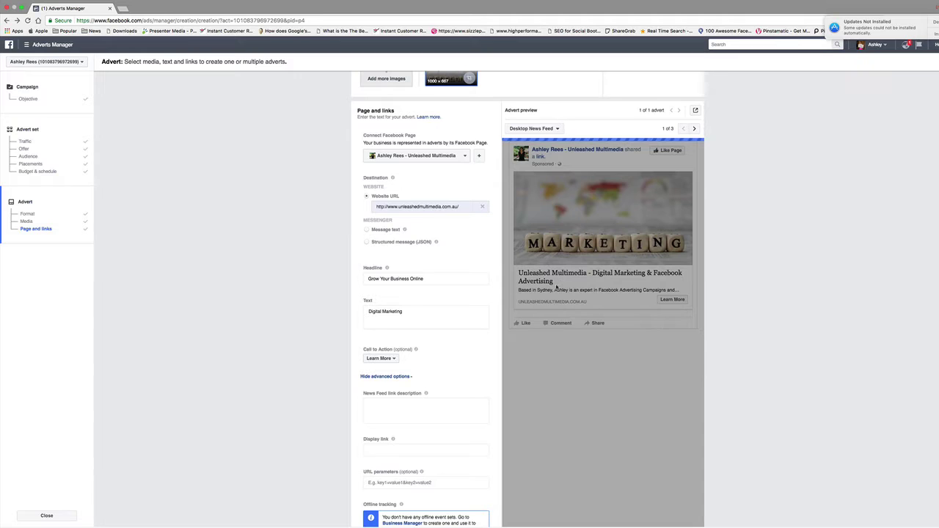
Highlight the advert's headline and inspect its text field, comparing both with the Desktop News Feed preview.
scroll(452, 297, "down", 2)
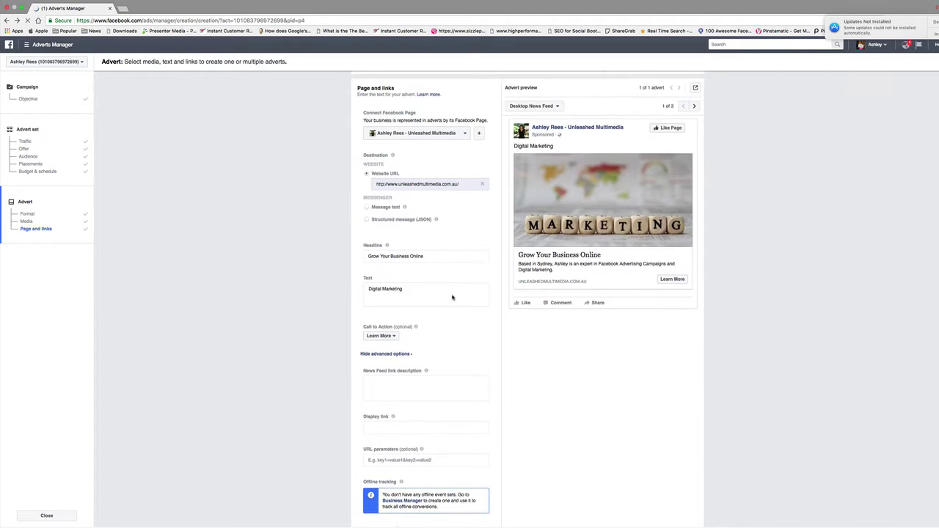
scroll(452, 297, "down", 1)
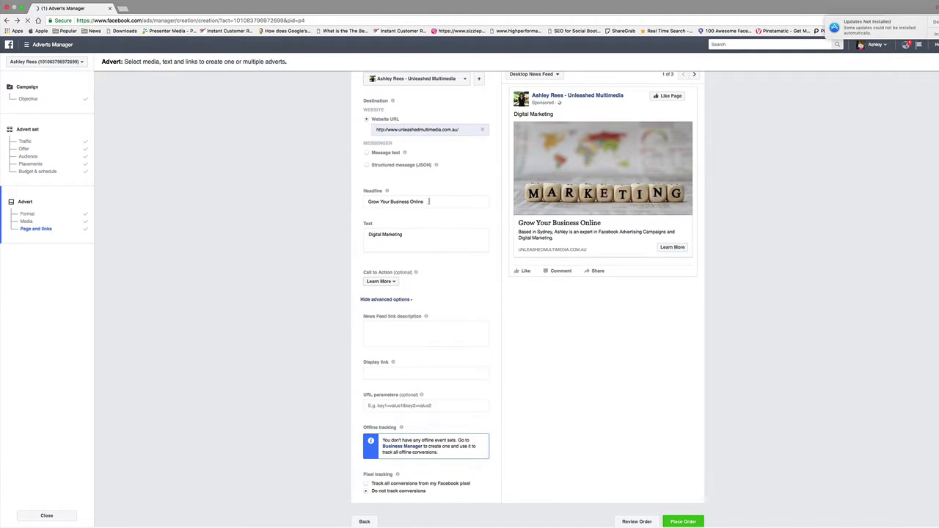
left_click_drag(427, 203, 352, 199)
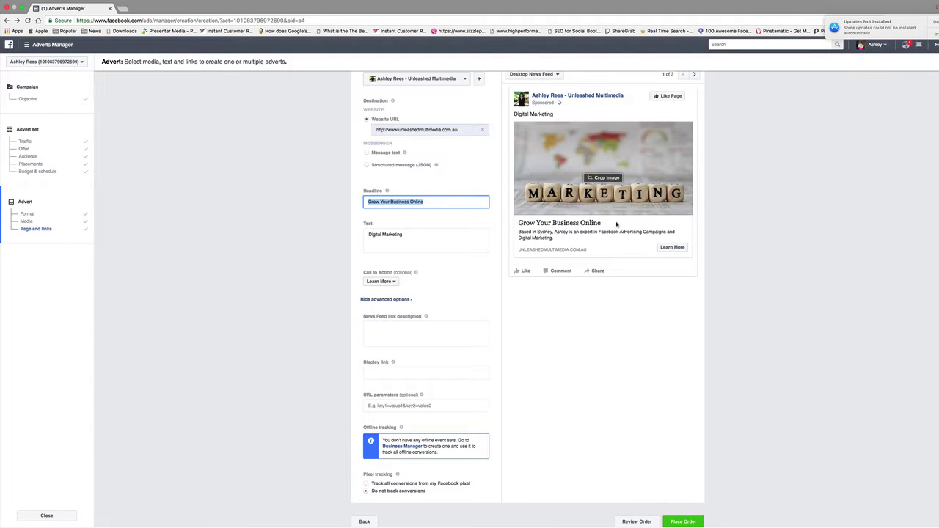
left_click(367, 234)
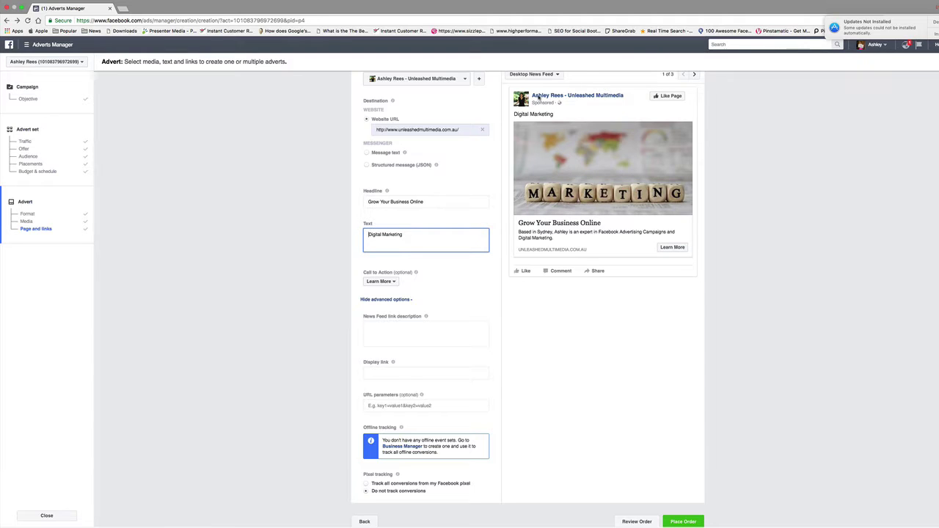
Preview the advert in the Mobile News Feed and return to the Desktop News Feed preview.
left_click(548, 76)
left_click(551, 113)
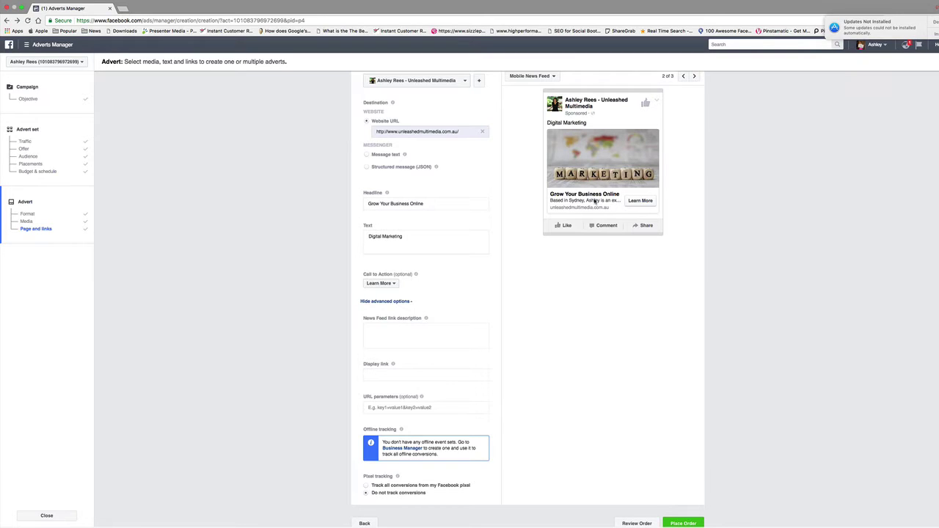
left_click(551, 78)
left_click(554, 93)
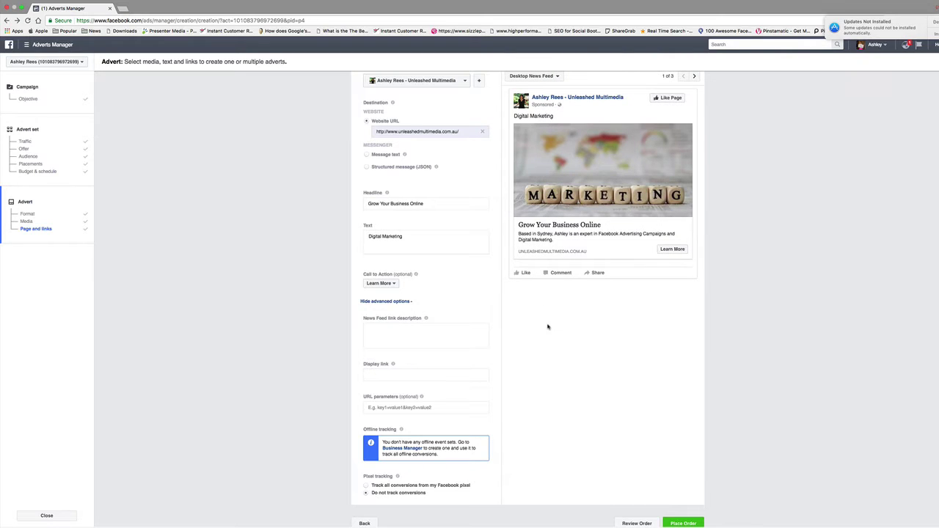
Fill in the News Feed link description with the advertiser's first name followed by "is a Facebook Ads Manager".
scroll(492, 305, "down", 1)
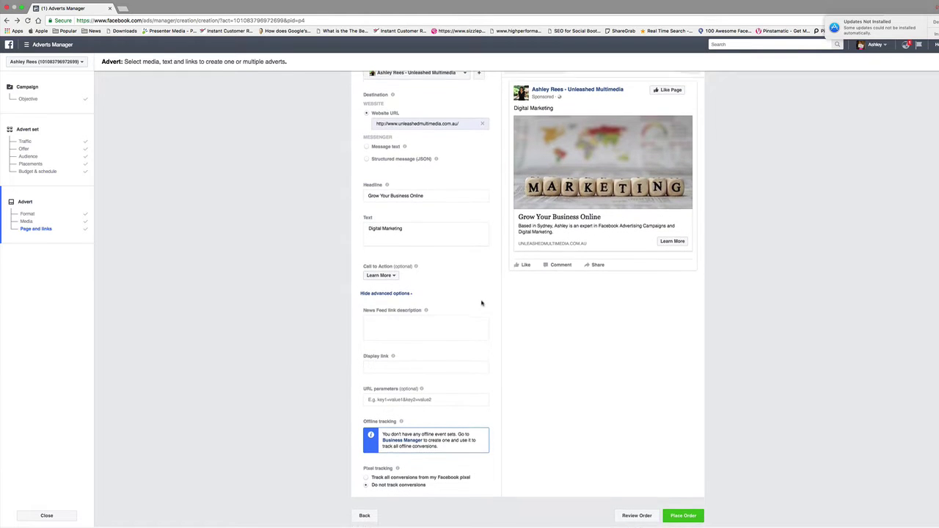
left_click(389, 319)
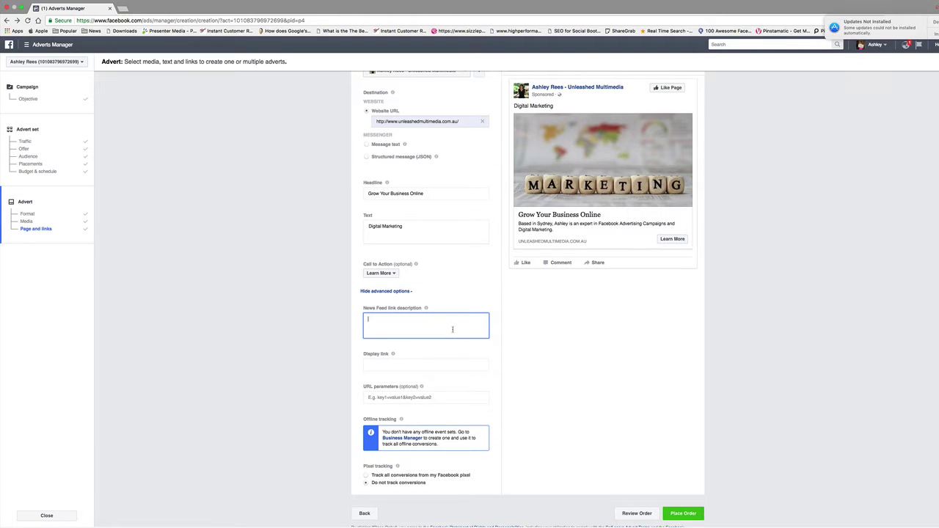
type("Ashley is a Facebook Ads Manager")
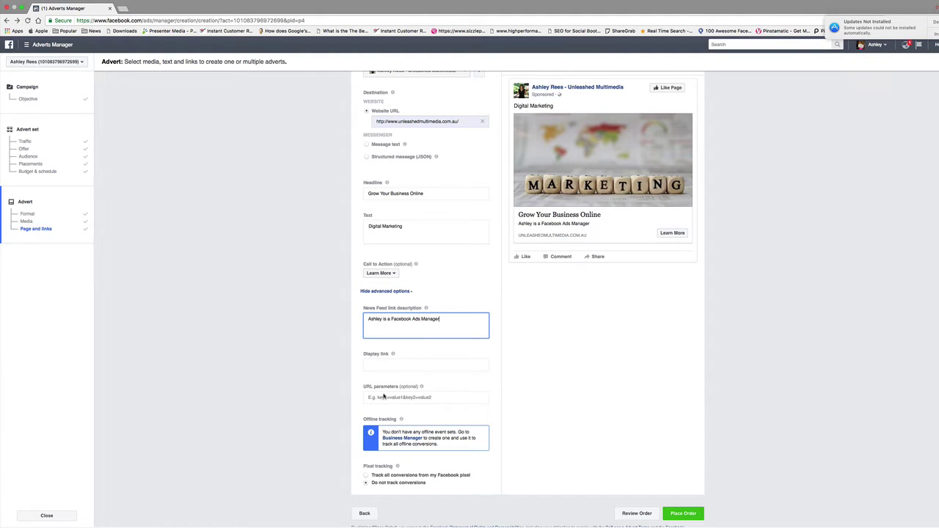
Try tracking all conversions from the Facebook pixel and return pixel tracking to Do not track conversions.
mouse_move(393, 355)
scroll(482, 393, "down", 1)
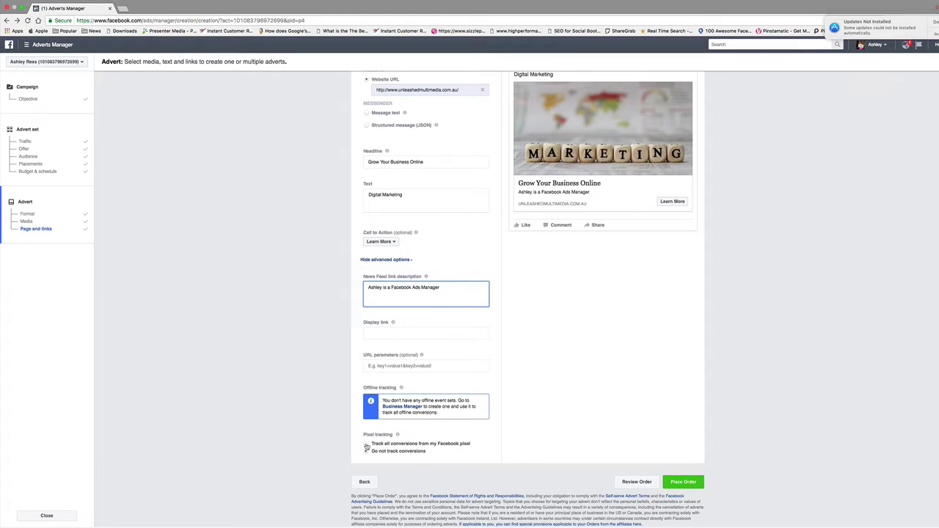
left_click(366, 444)
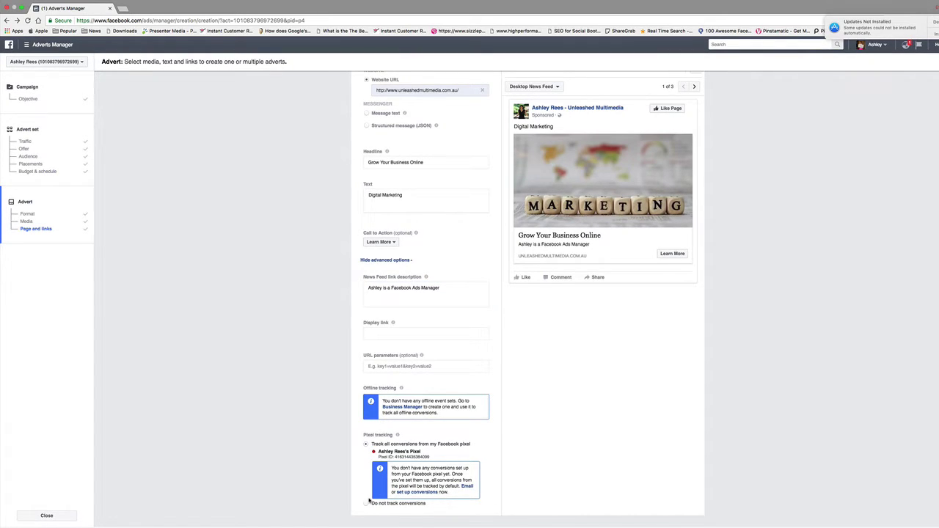
left_click(366, 504)
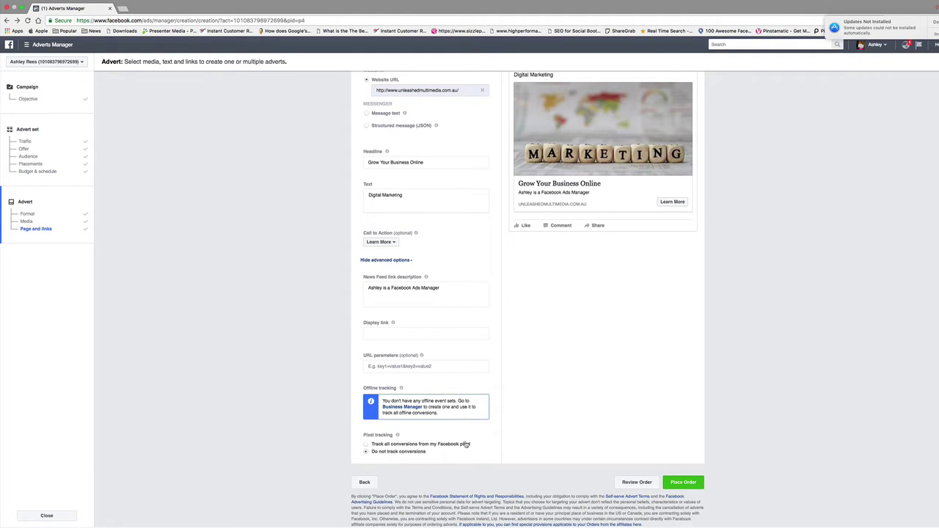
Look over the completed advert's format, image, Page and links fields, preview and order options.
scroll(465, 445, "up", 5)
scroll(465, 444, "up", 3)
scroll(465, 445, "down", 10)
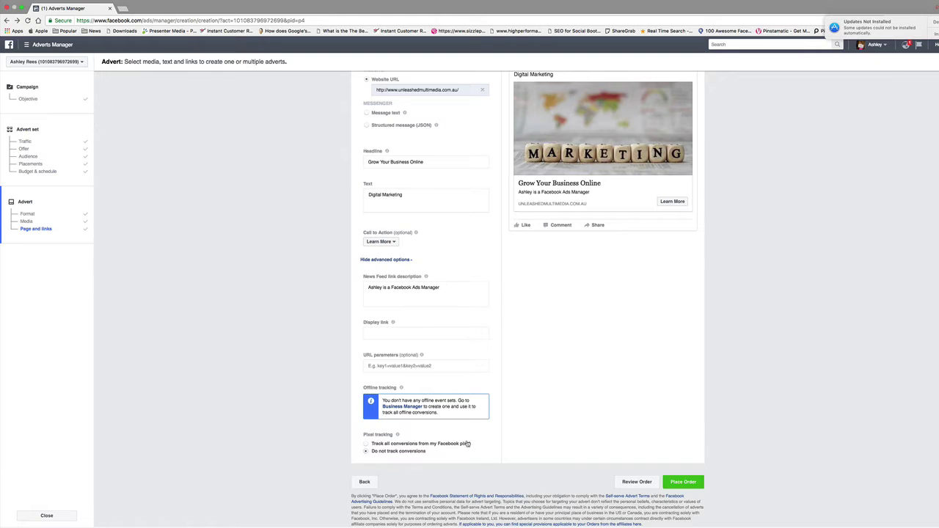
scroll(580, 346, "up", 2)
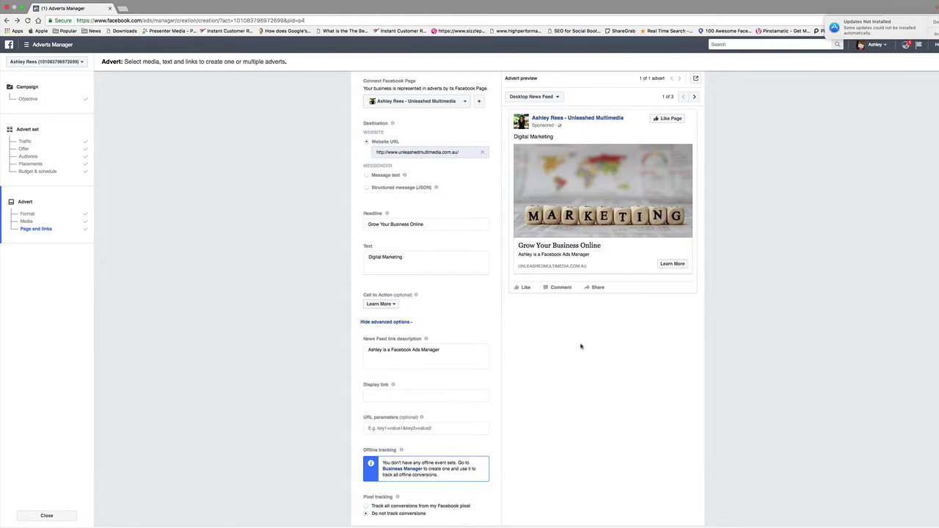
scroll(580, 346, "down", 2)
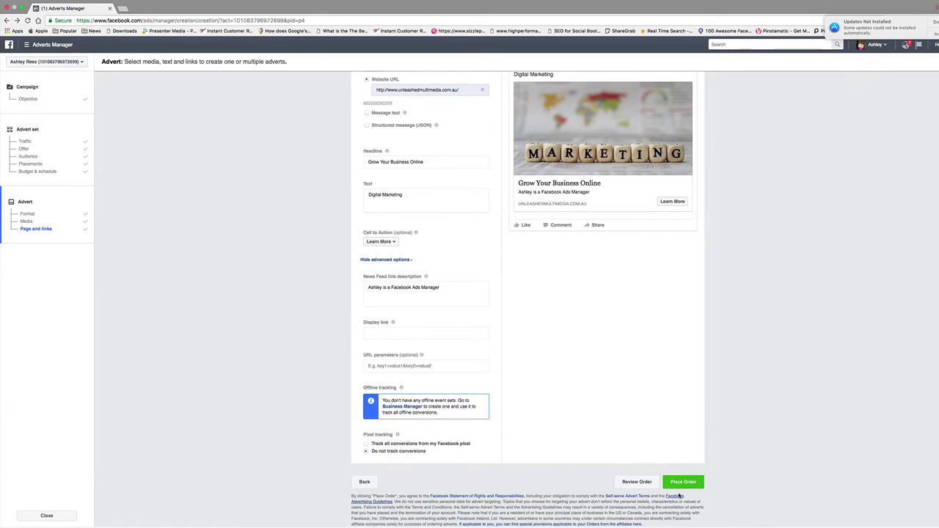
left_click(689, 483)
scroll(472, 150, "up", 5)
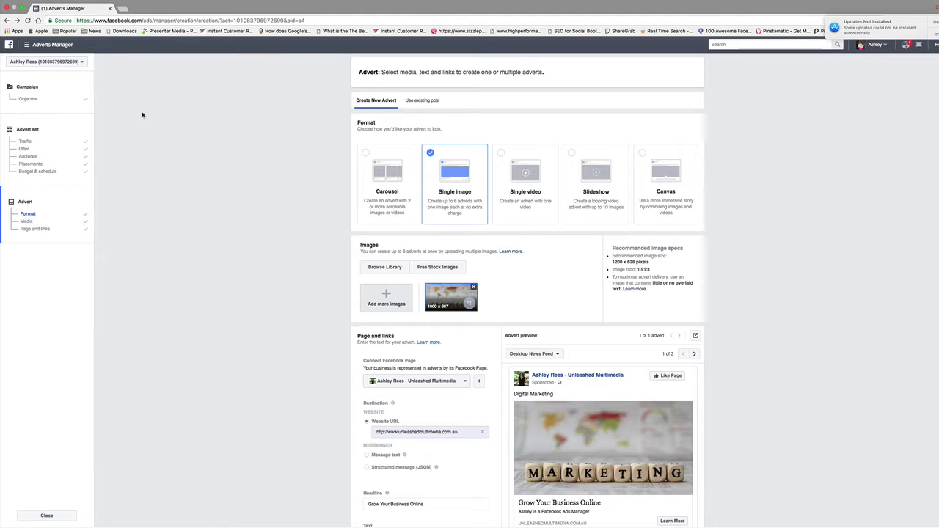
Go to the Adverts Manager campaign list and turn off the "Webinar - landing page" campaign.
left_click(48, 45)
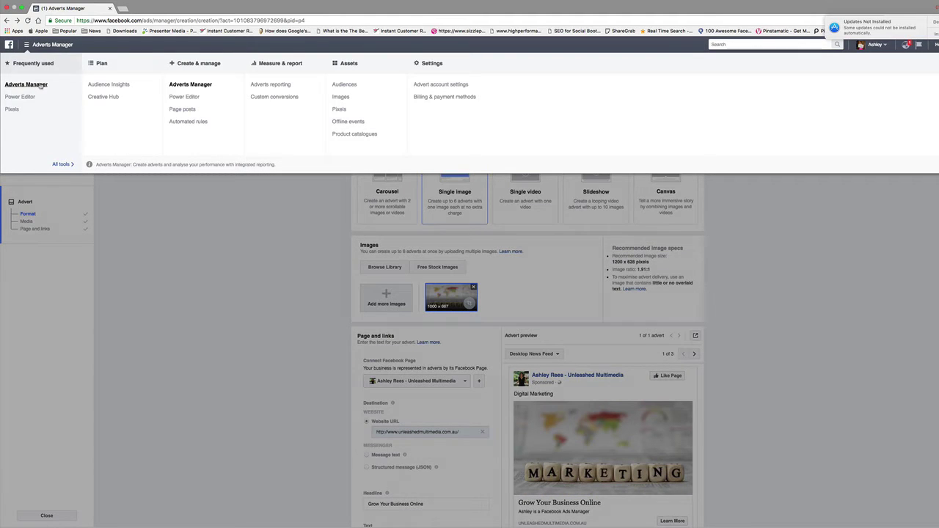
left_click(41, 84)
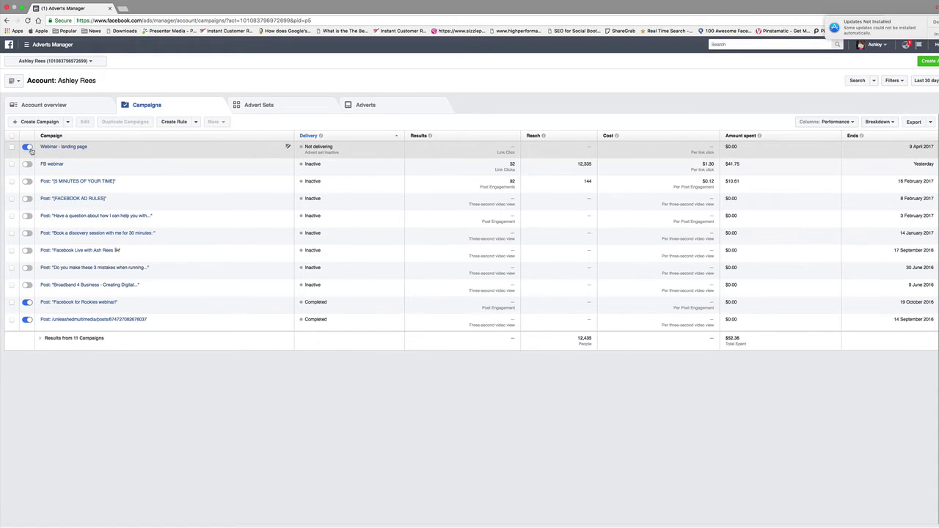
left_click(28, 147)
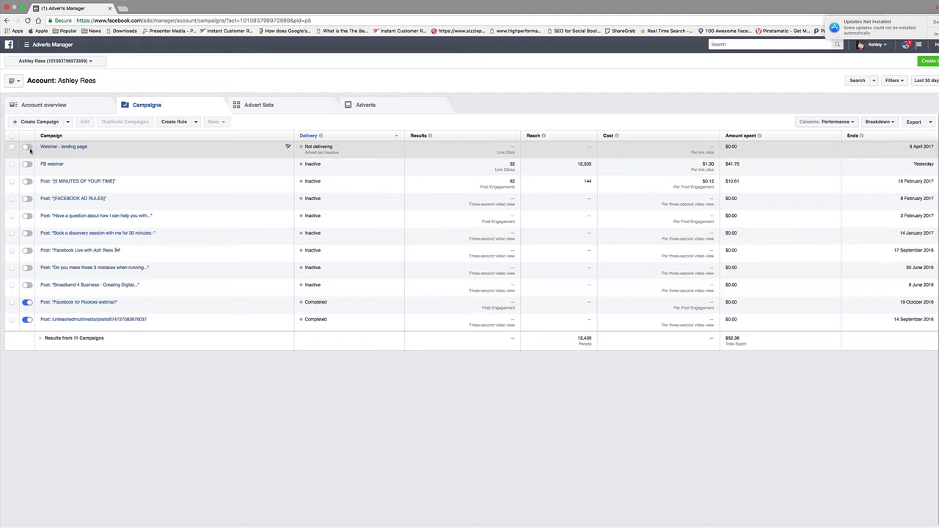
left_click(288, 164)
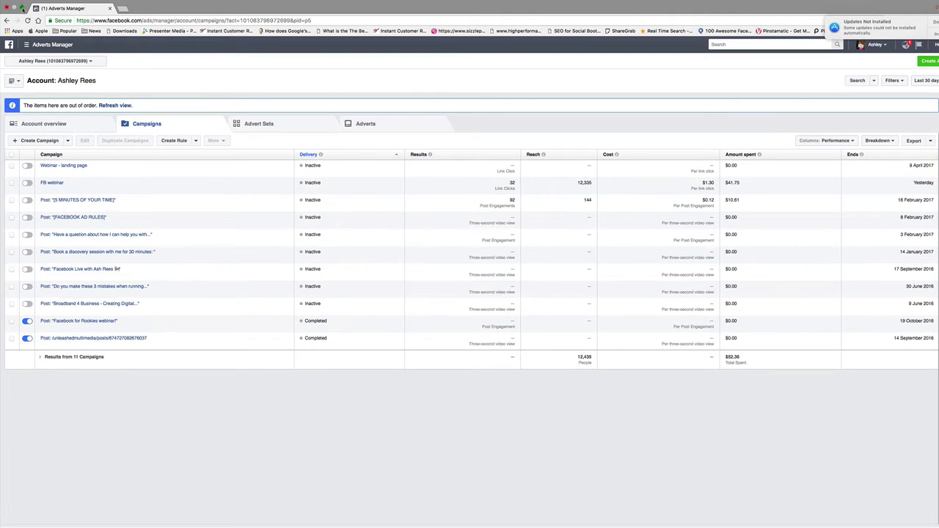
Take the browser out of full screen, move it aside, and play the Basics slideshow in Keynote from the "Let's jump in!" slide.
left_click(22, 8)
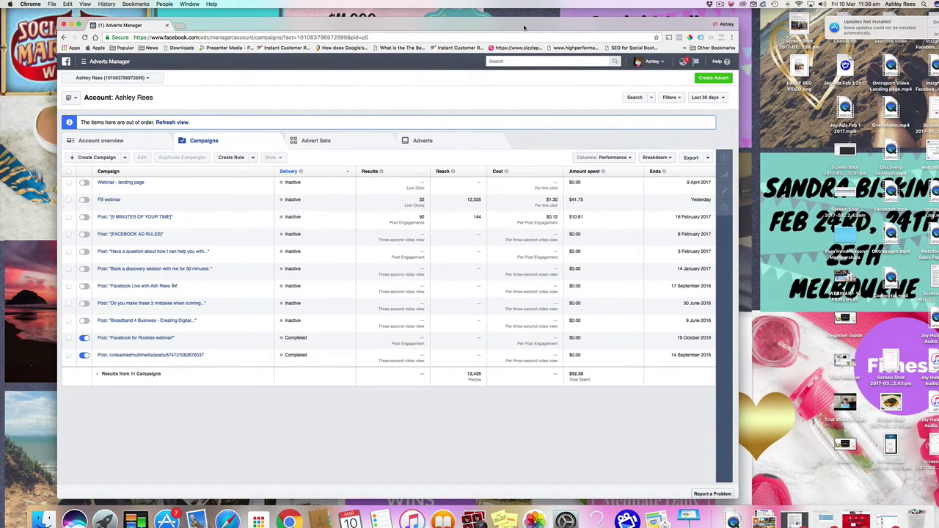
left_click_drag(524, 27, 655, 107)
left_click(176, 68)
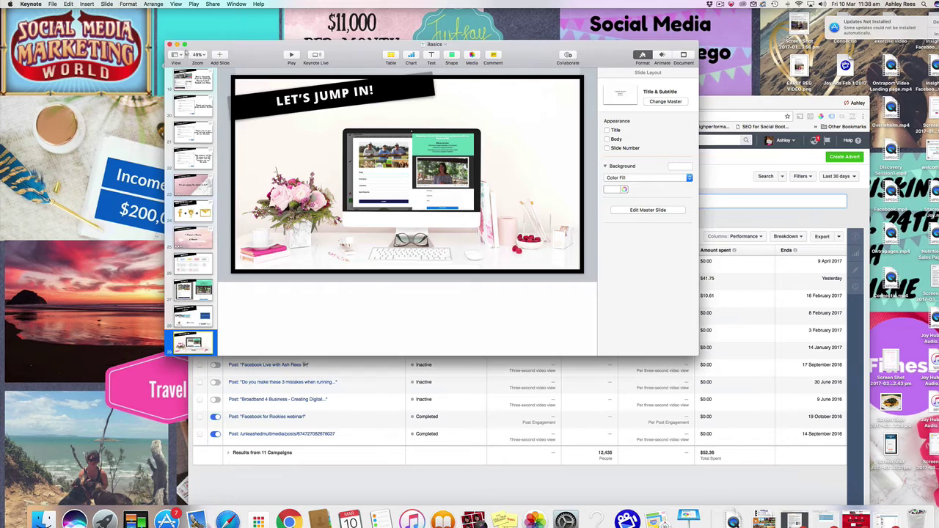
left_click(292, 56)
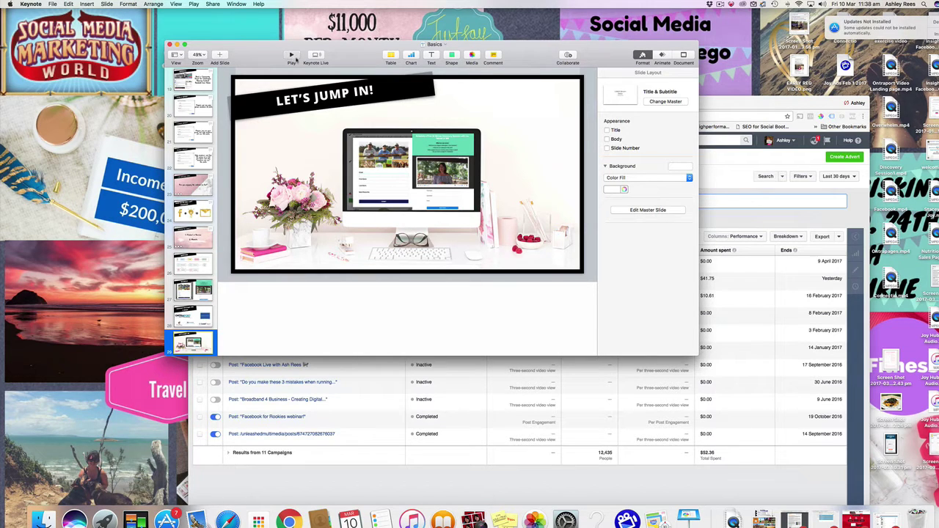